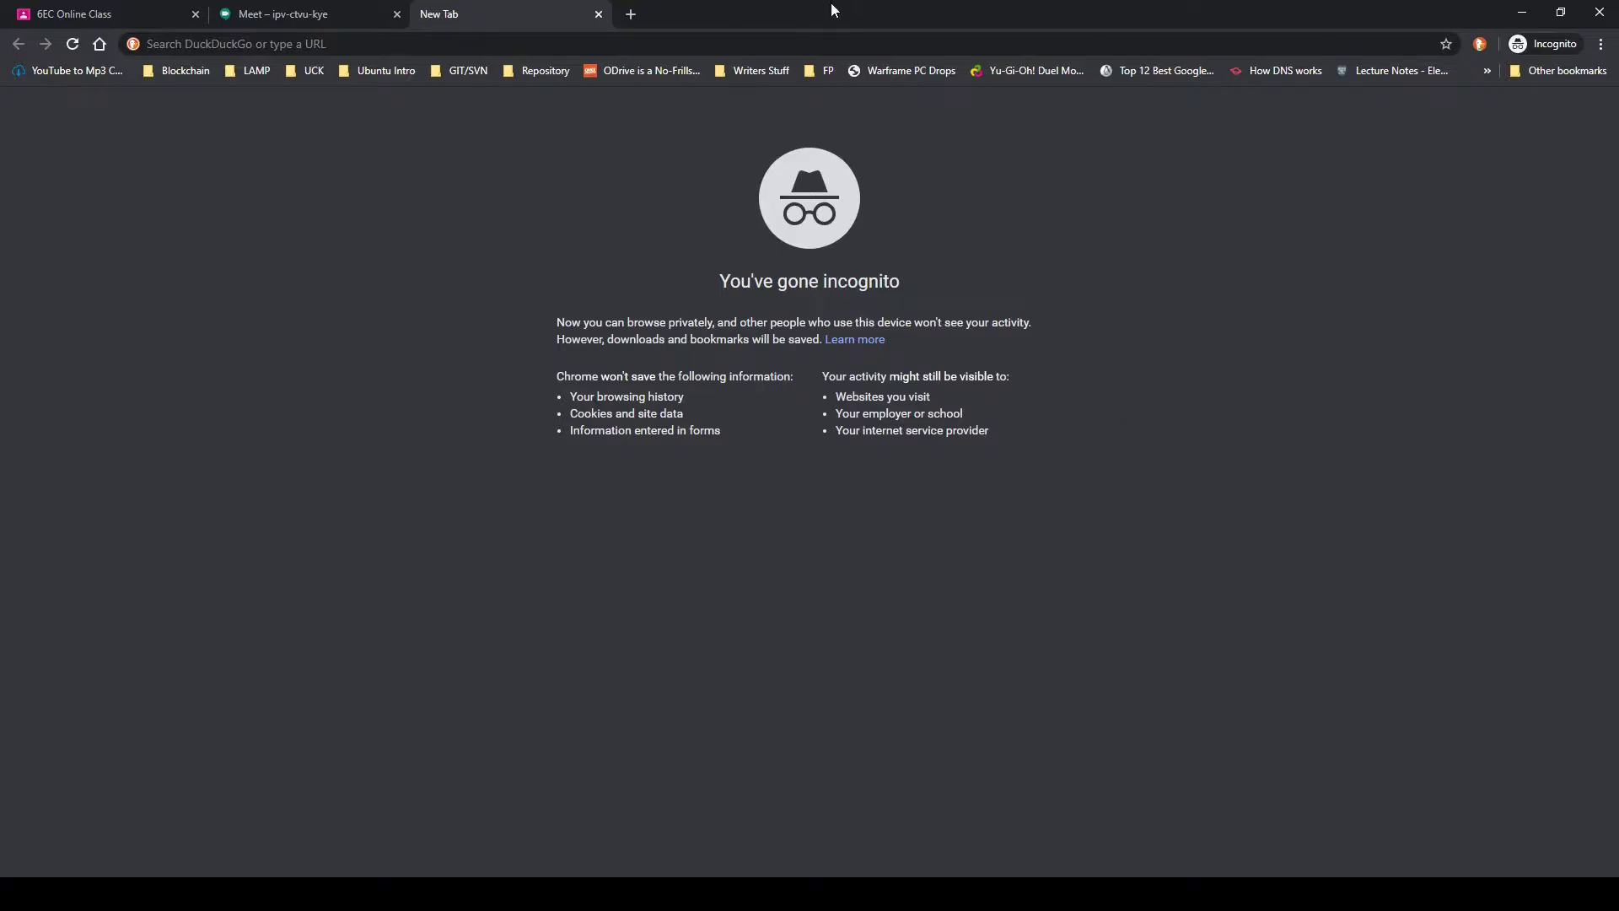
Search DuckDuckGo images for 'zoom grid' and open the PCMag grid image in its own tab
{"action": "left_click", "coordinate": [813, 37]}
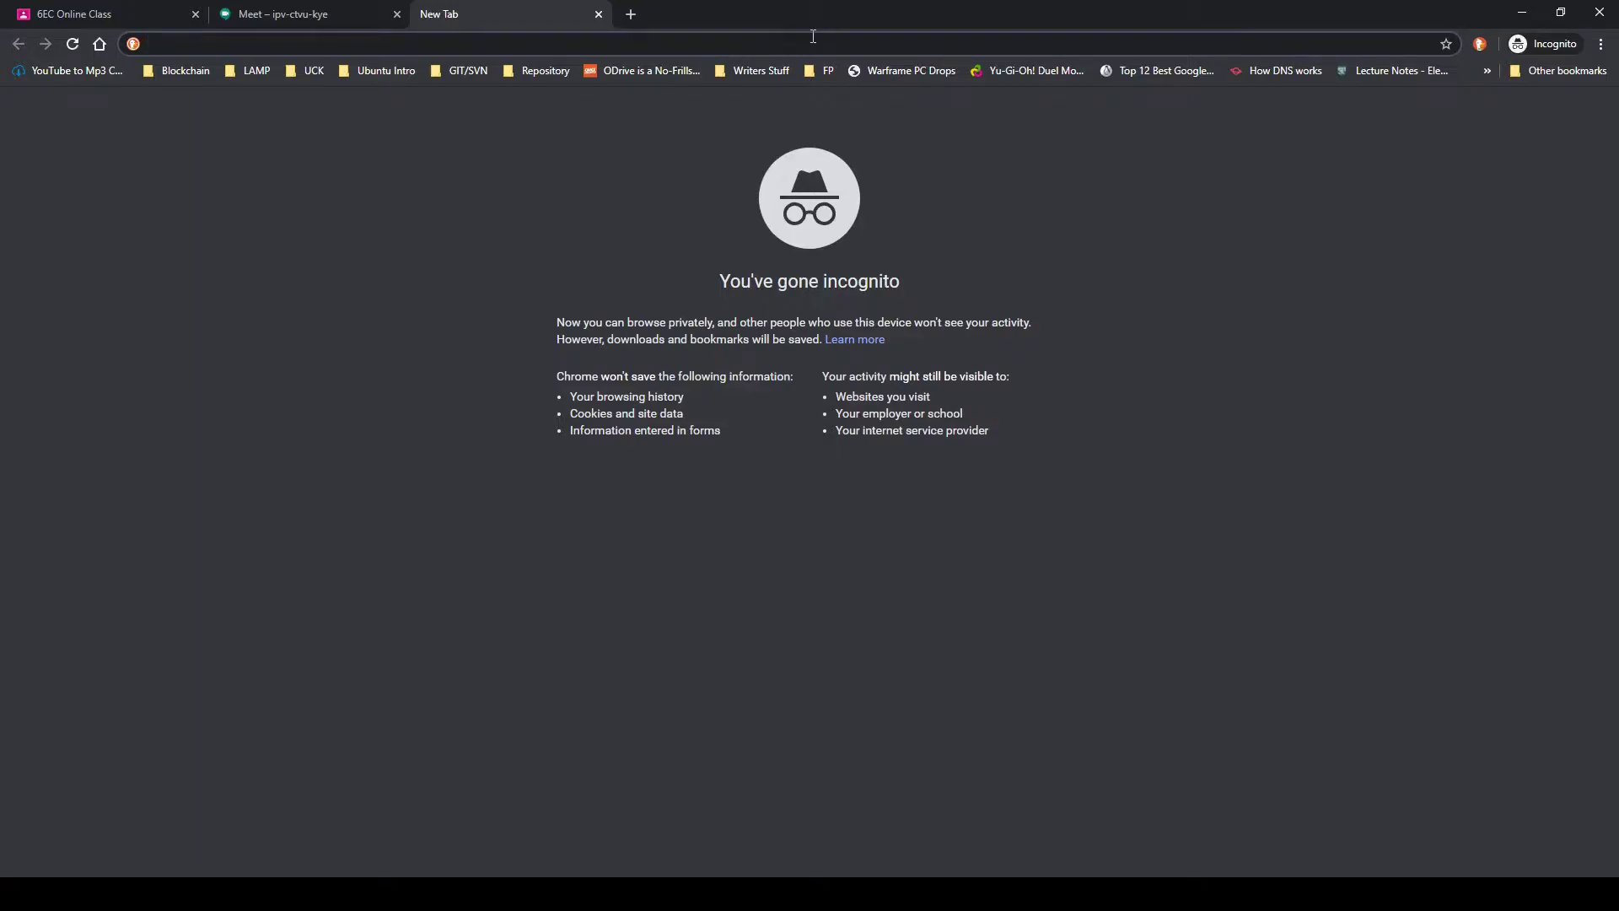
{"action": "type", "text": "zoom grod"}
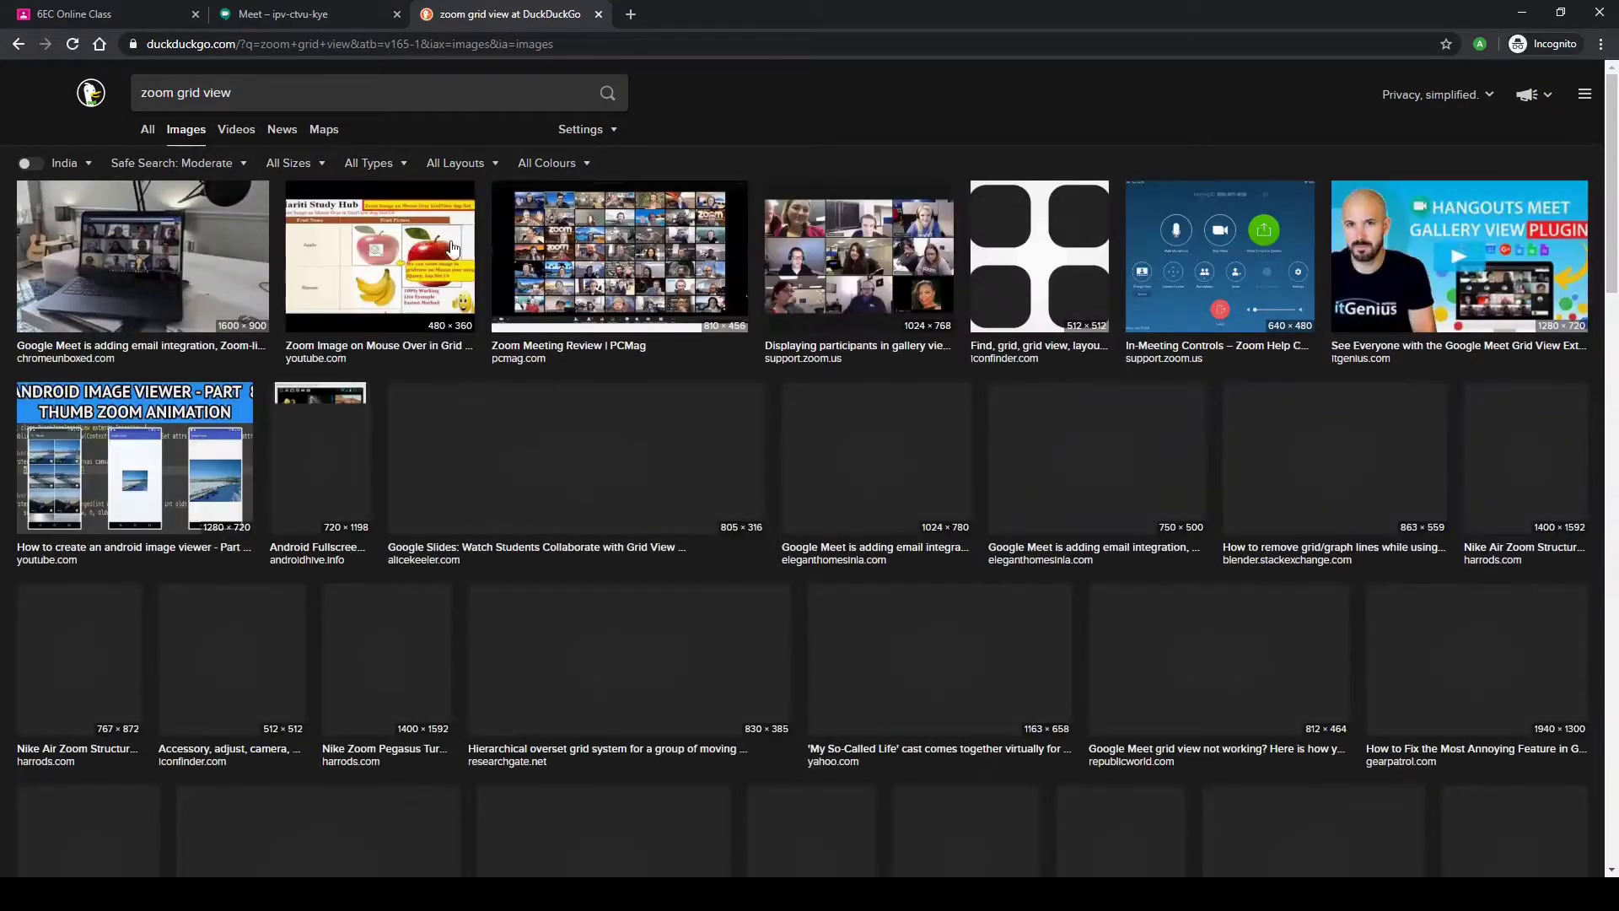
{"action": "left_click", "coordinate": [633, 226]}
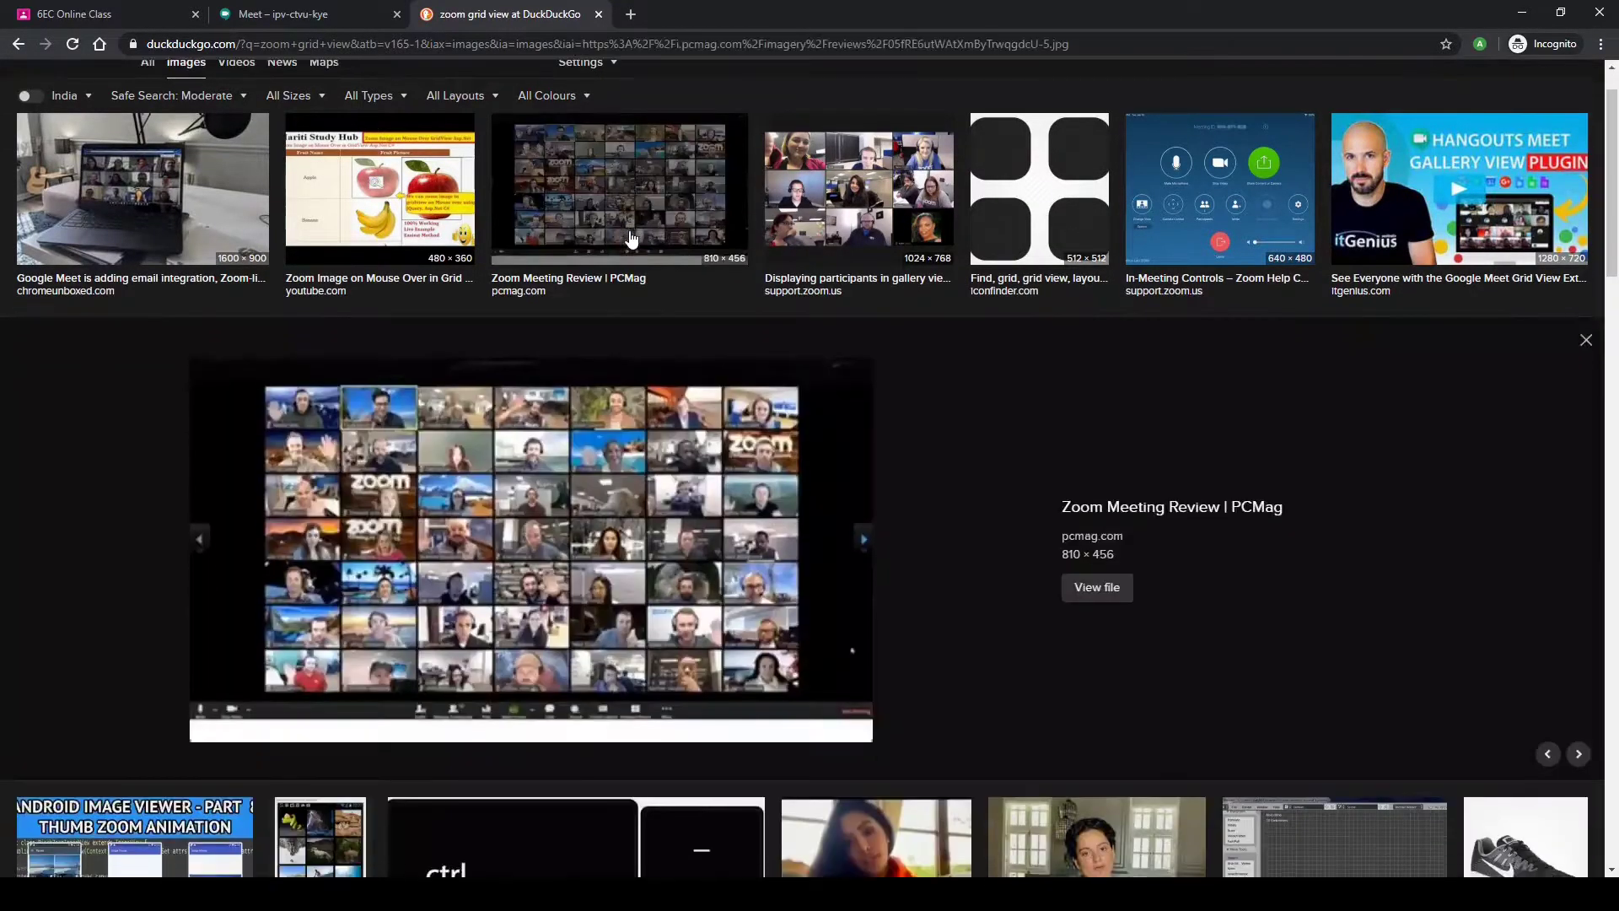
{"action": "left_click", "coordinate": [476, 497]}
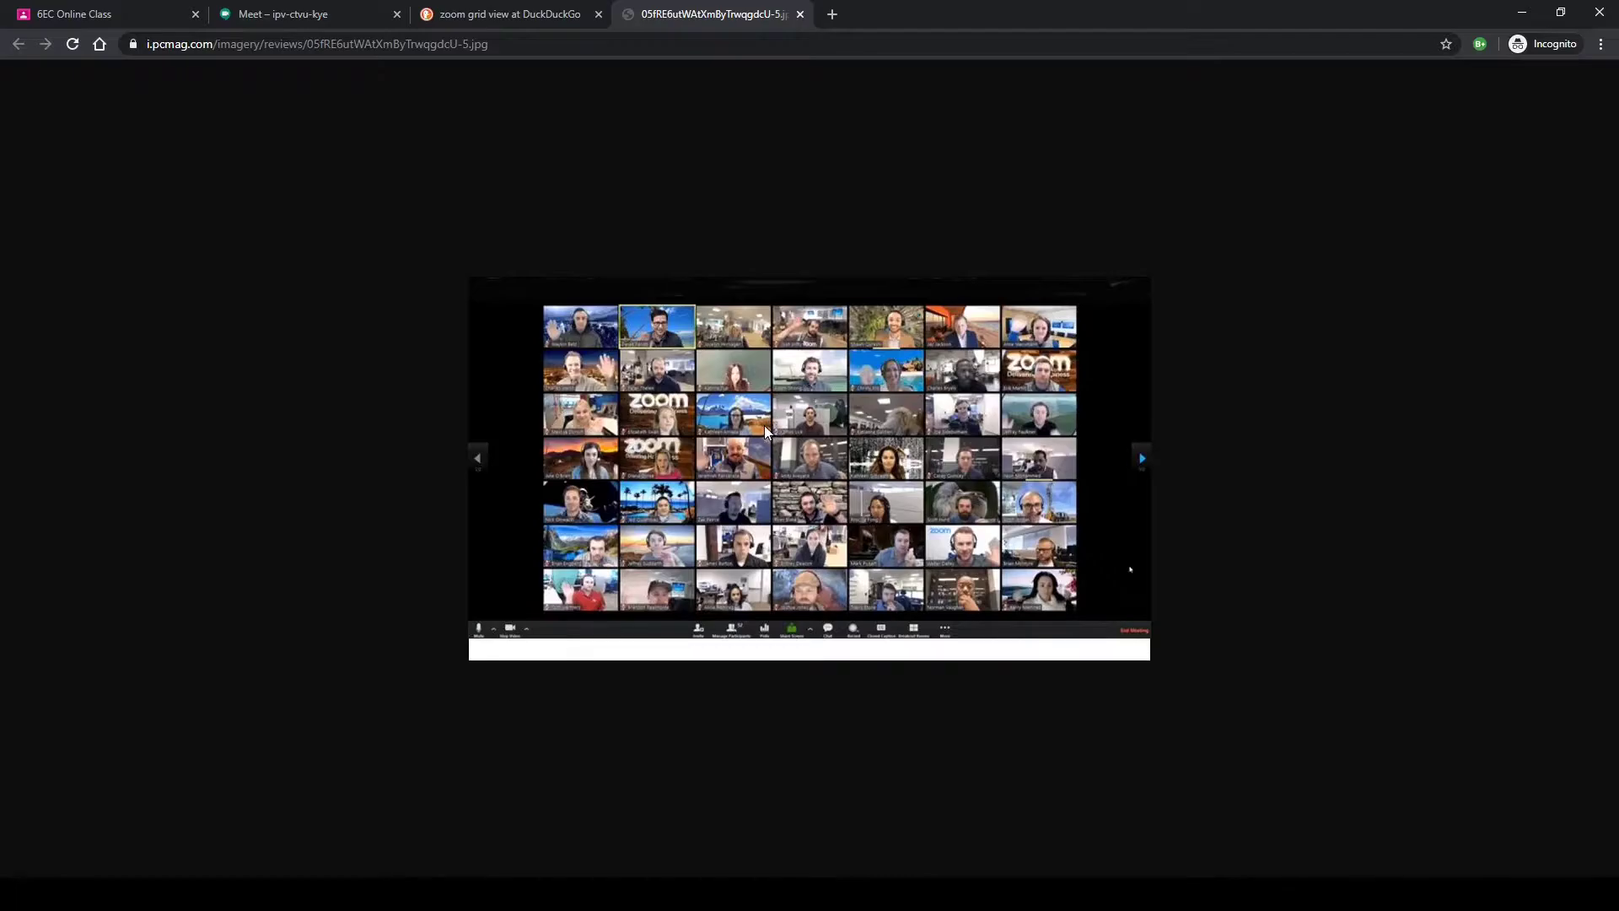
{"action": "left_click", "coordinate": [483, 20]}
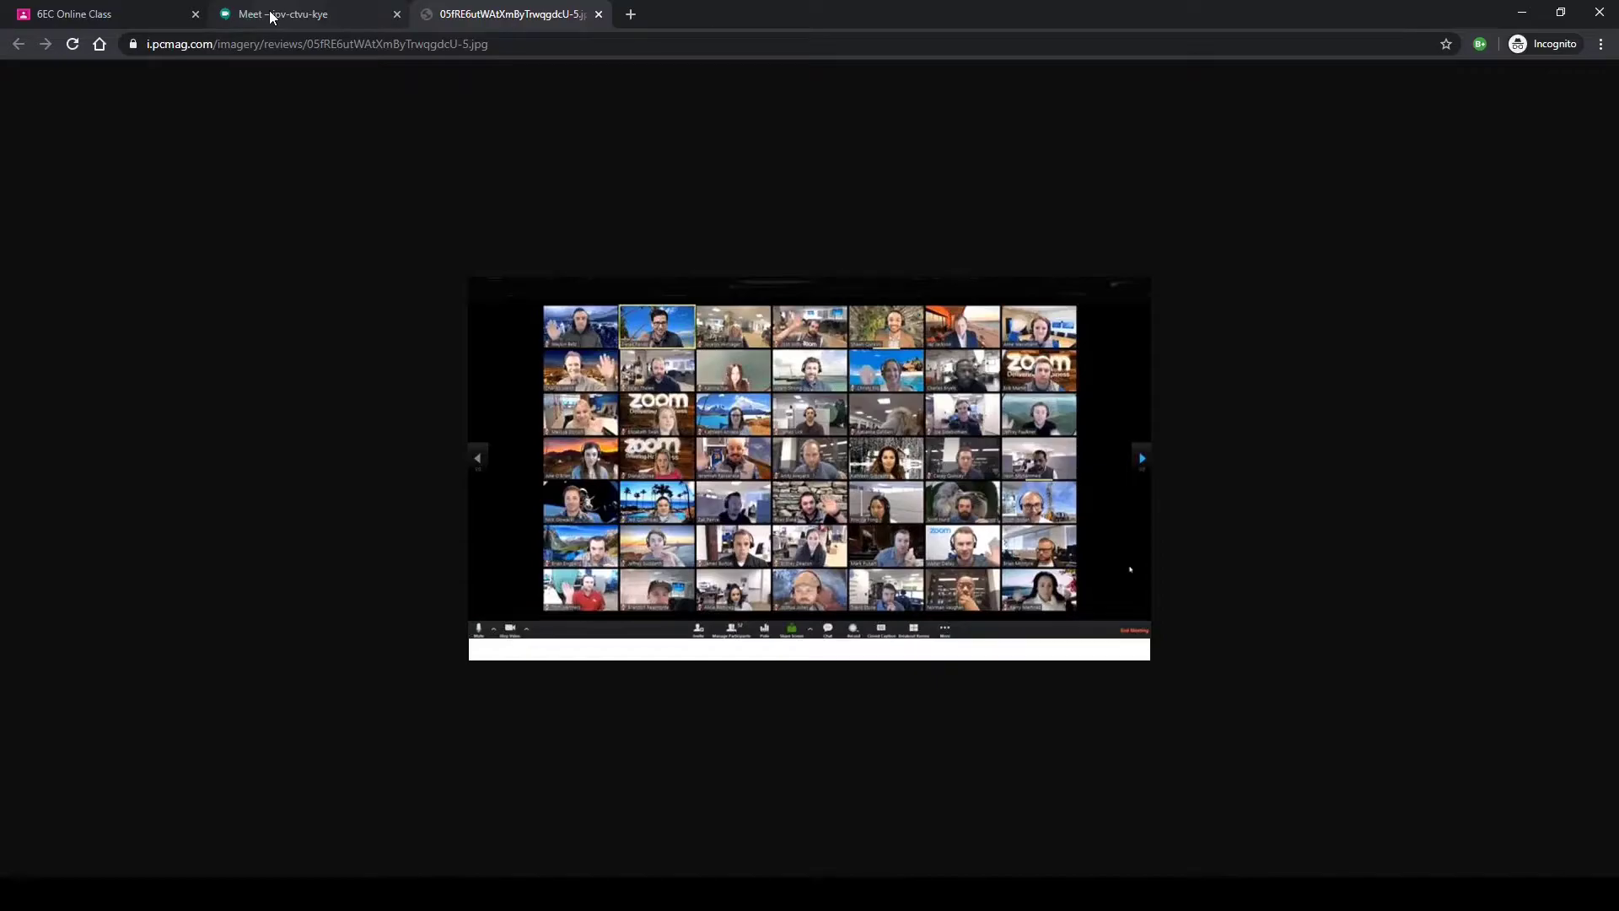
Join the Meet call in its tab, then return to the Zoom grid picture tab
{"action": "left_click", "coordinate": [272, 15]}
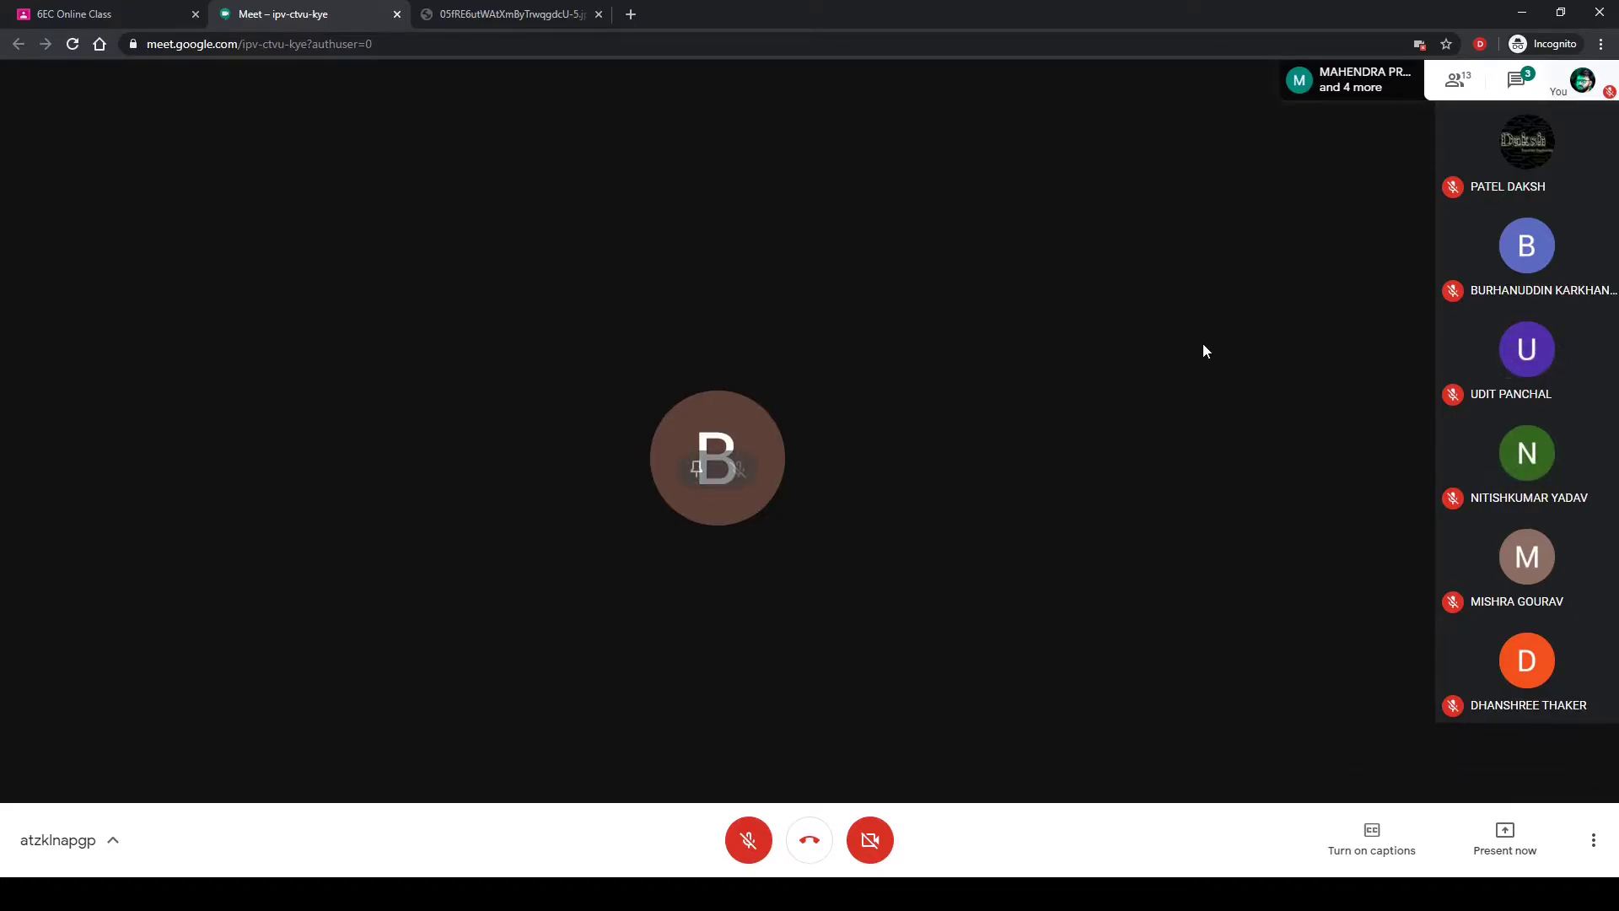
{"action": "left_click", "coordinate": [484, 13]}
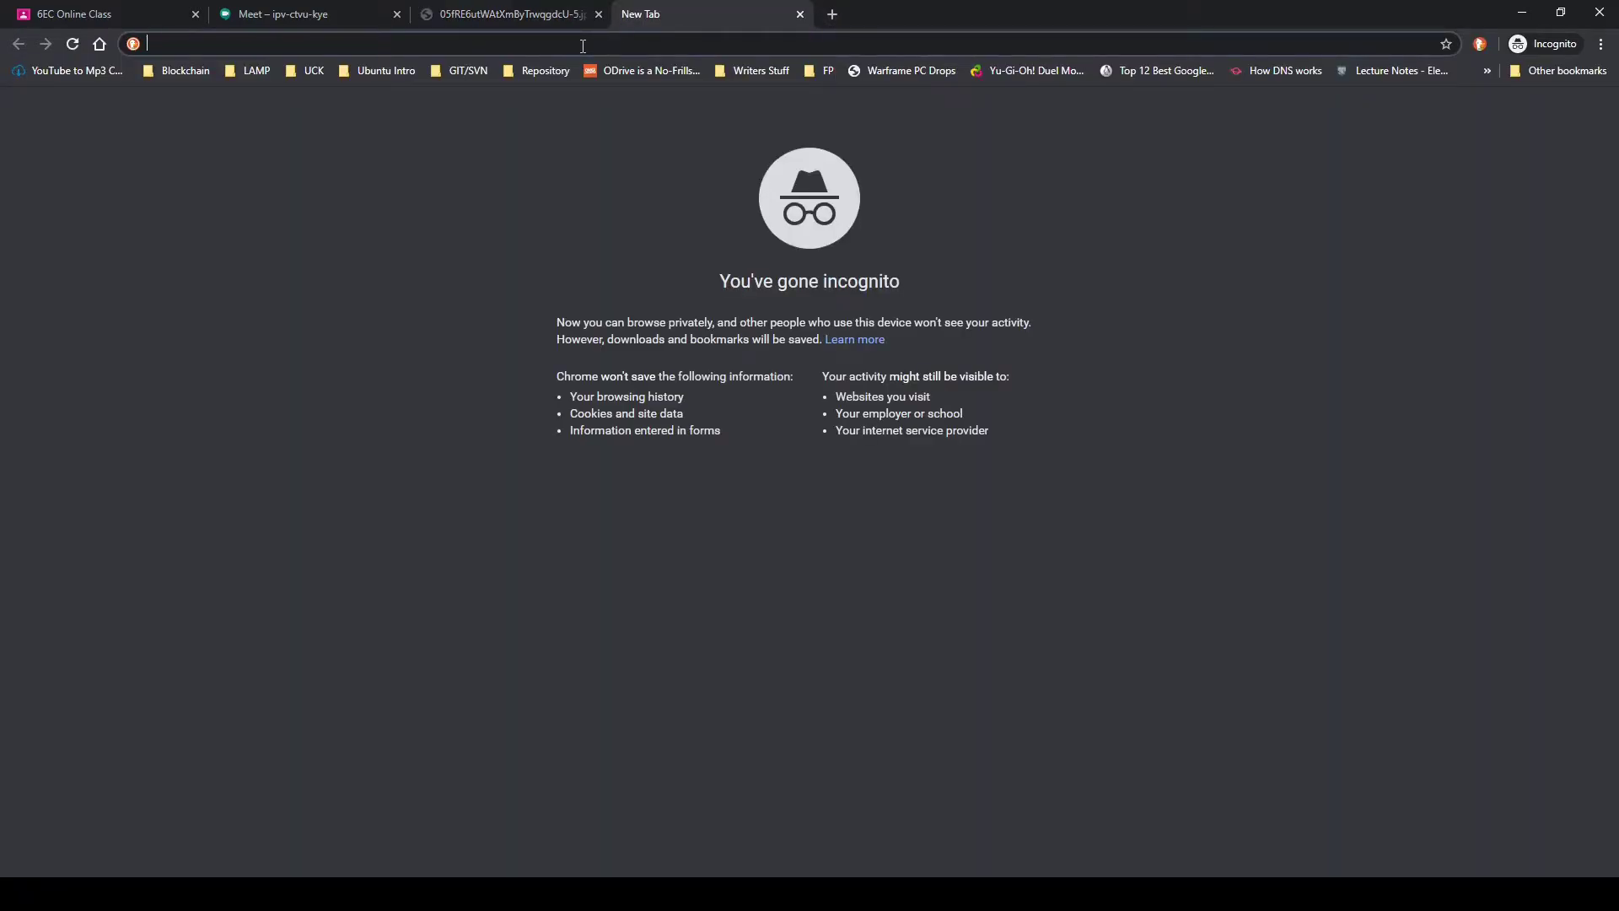
Search 'google meet grid view' and open the extension's Chrome Web Store page
{"action": "type", "text": "goole"}
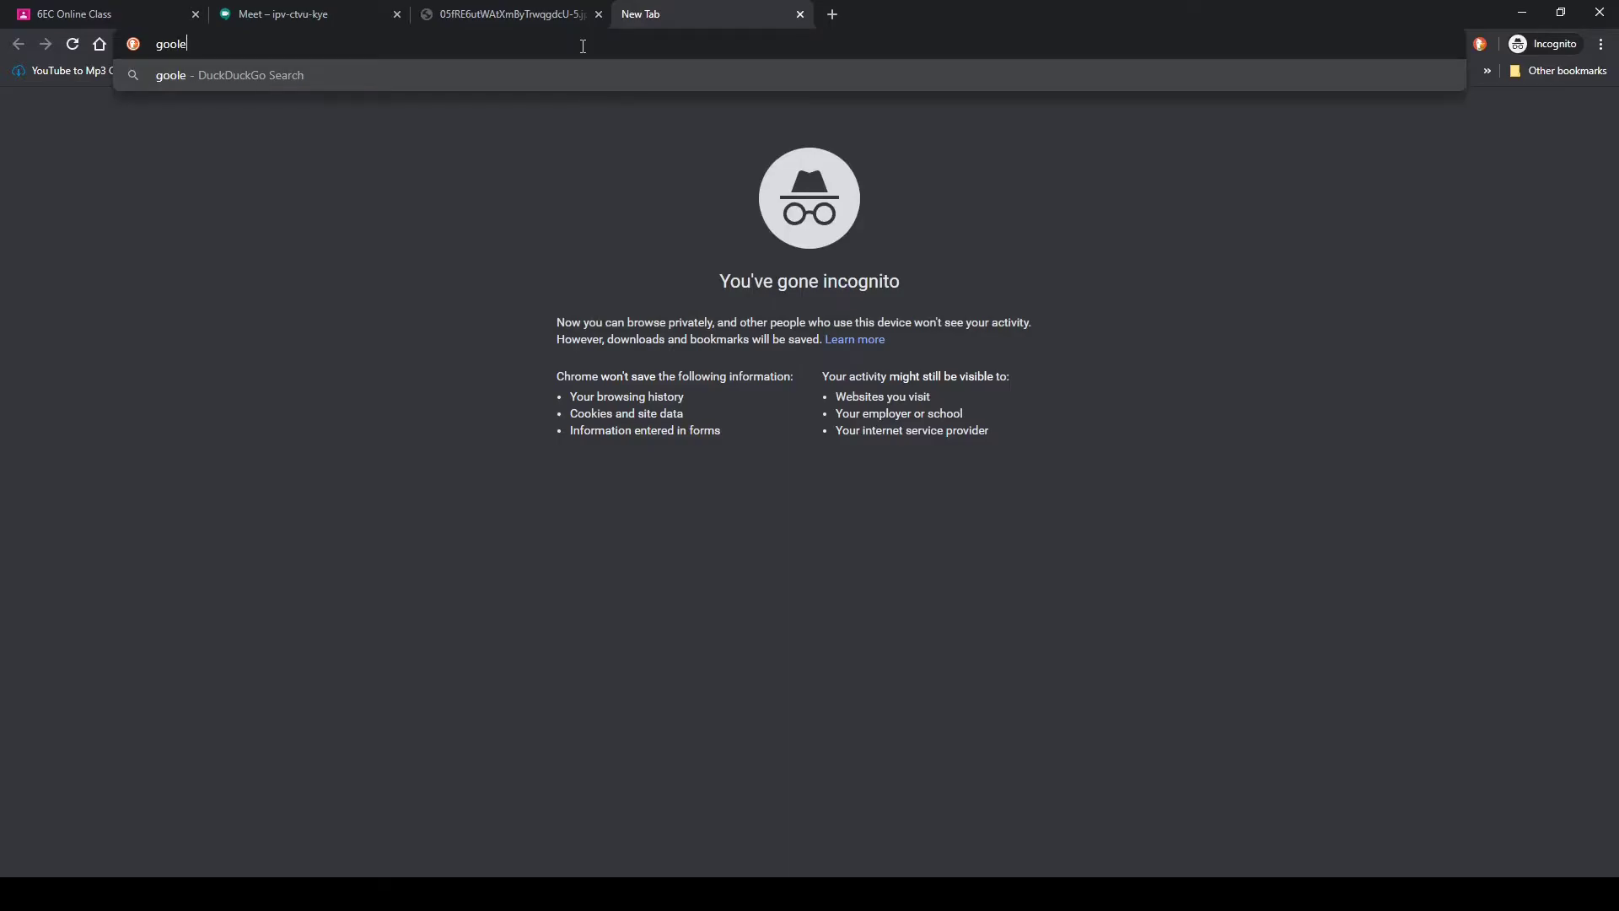
{"action": "key", "text": "BackSpace"}
{"action": "key", "text": "BackSpace"}
{"action": "type", "text": "gle meet "}
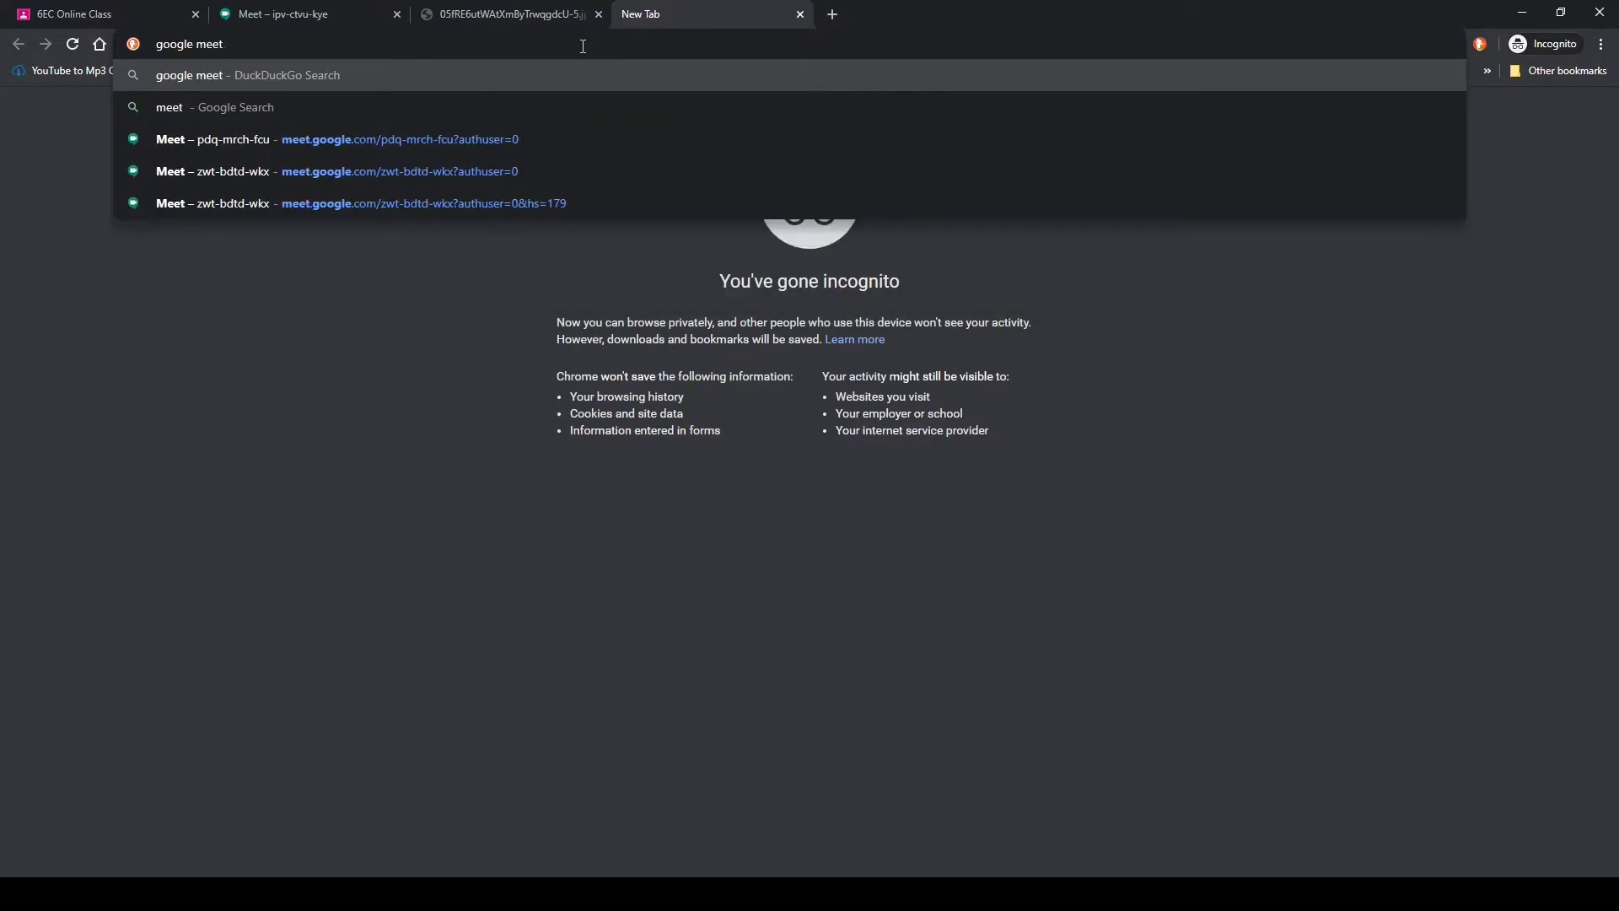
{"action": "type", "text": "grid view"}
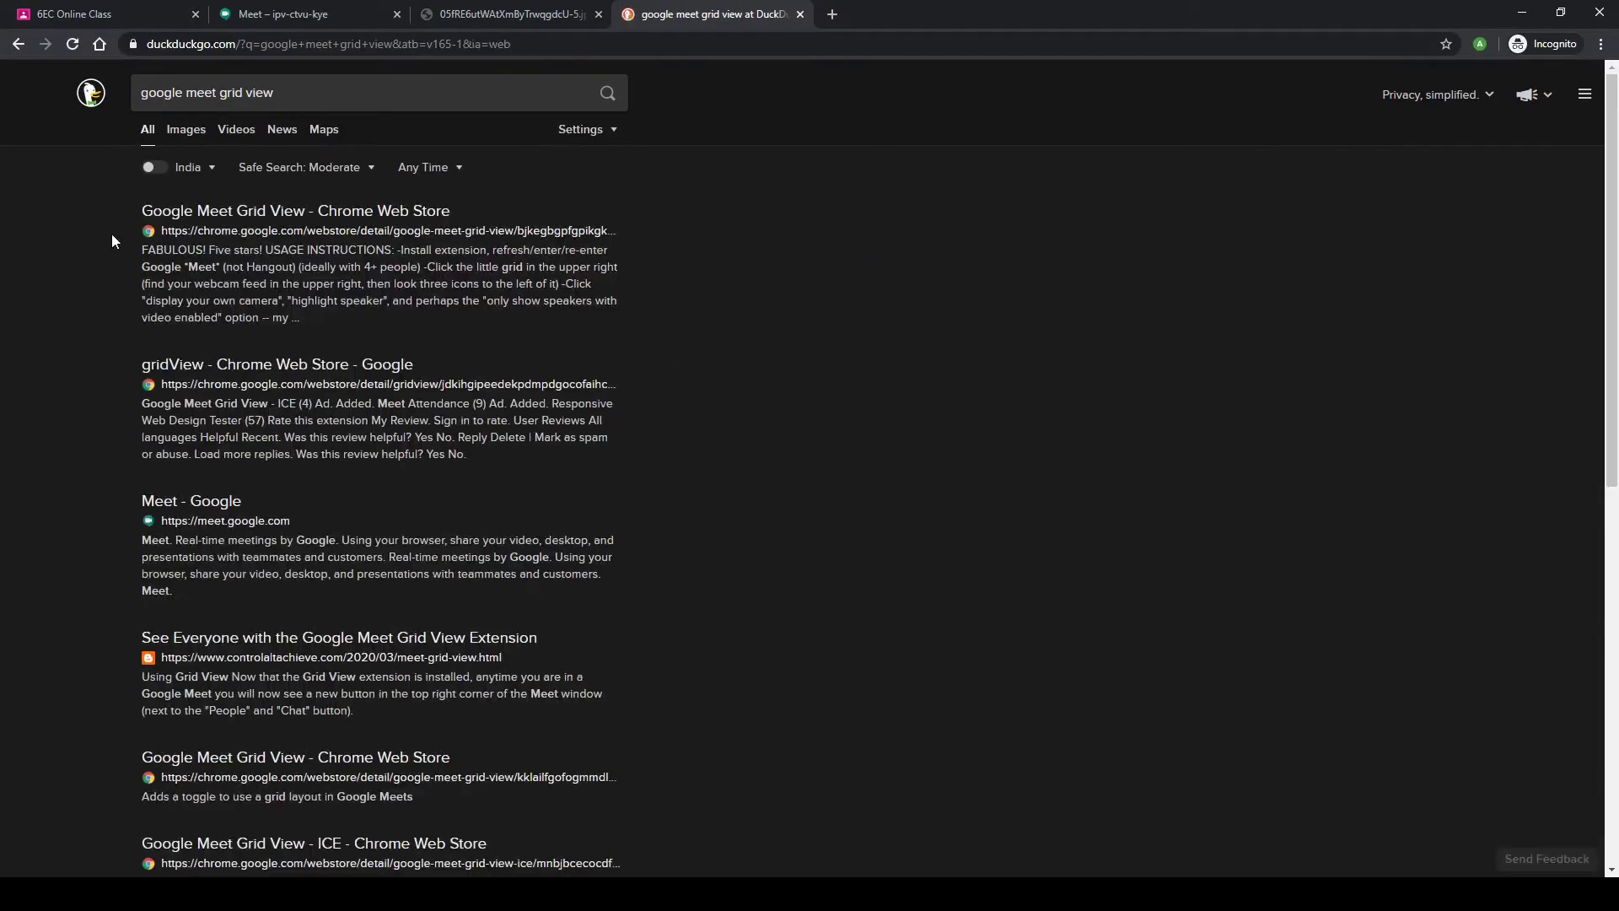
{"action": "left_click", "coordinate": [251, 217]}
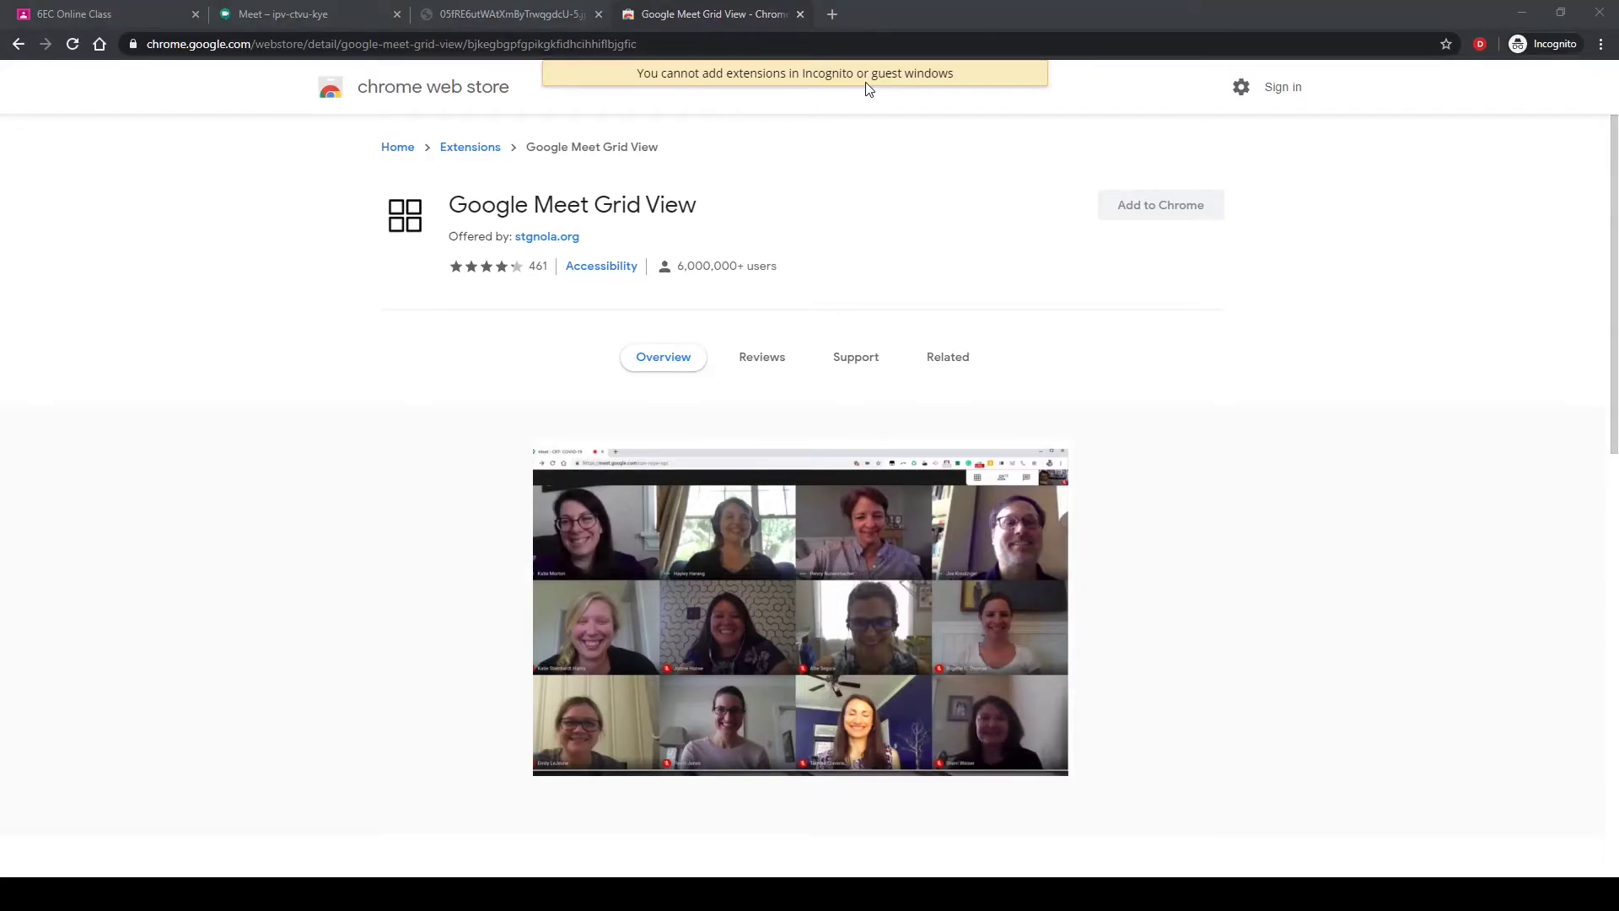
In a normal Chrome window, search 'meet grid view' and add Google Meet Grid View to Chrome
{"action": "key", "text": "alt+Tab"}
{"action": "left_click", "coordinate": [452, 44]}
{"action": "type", "text": "meet grid view"}
{"action": "key", "text": "Return"}
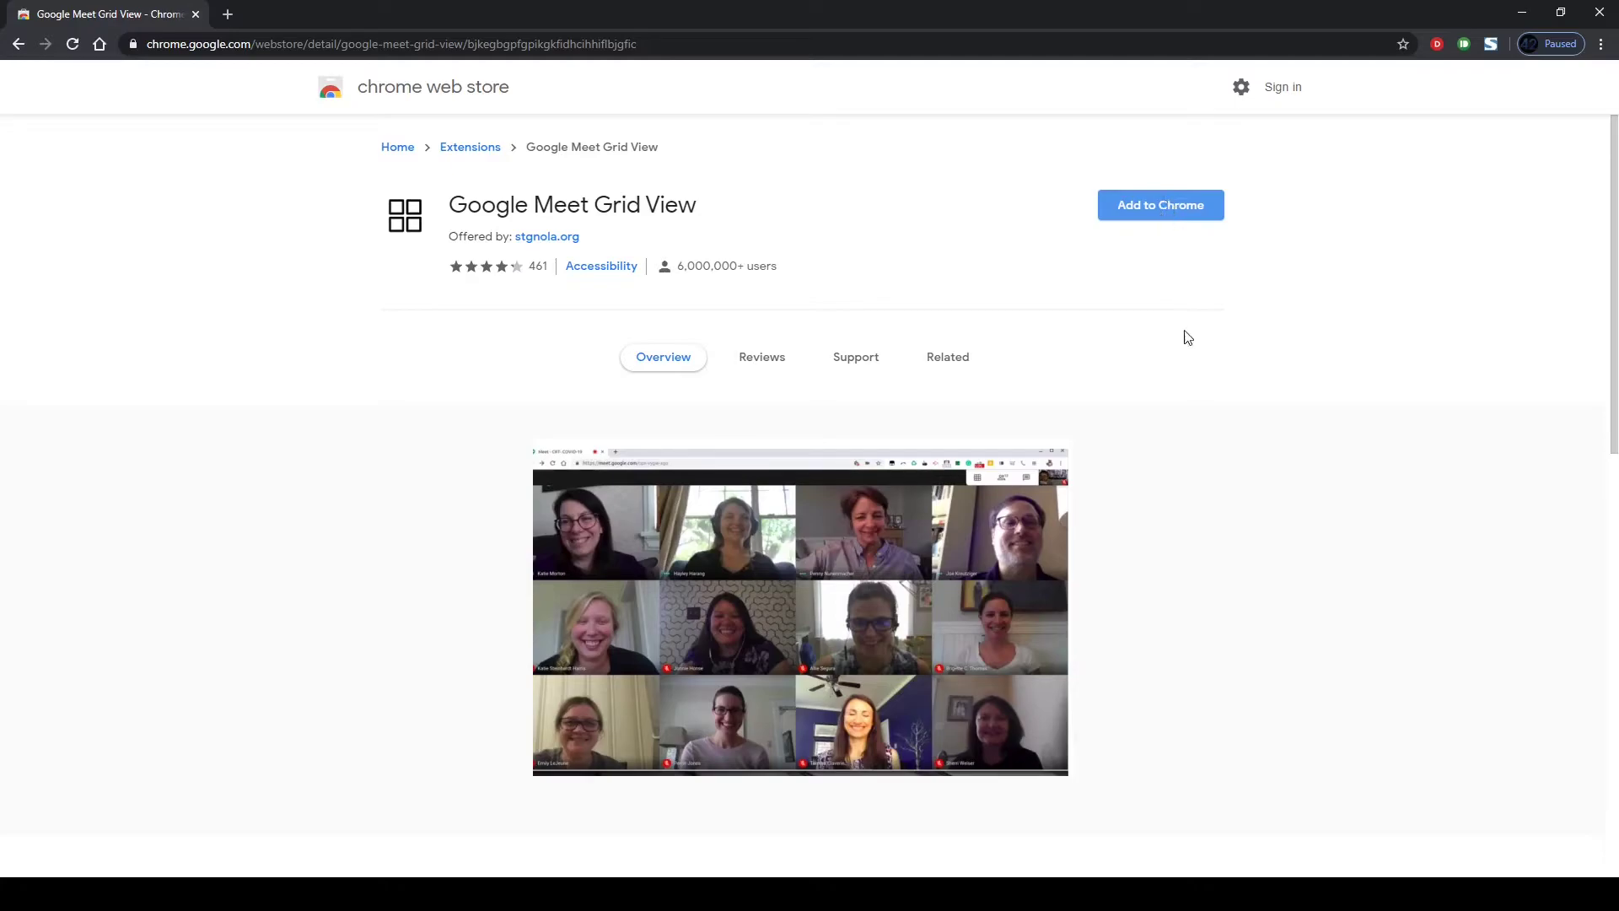
{"action": "left_click", "coordinate": [1178, 211]}
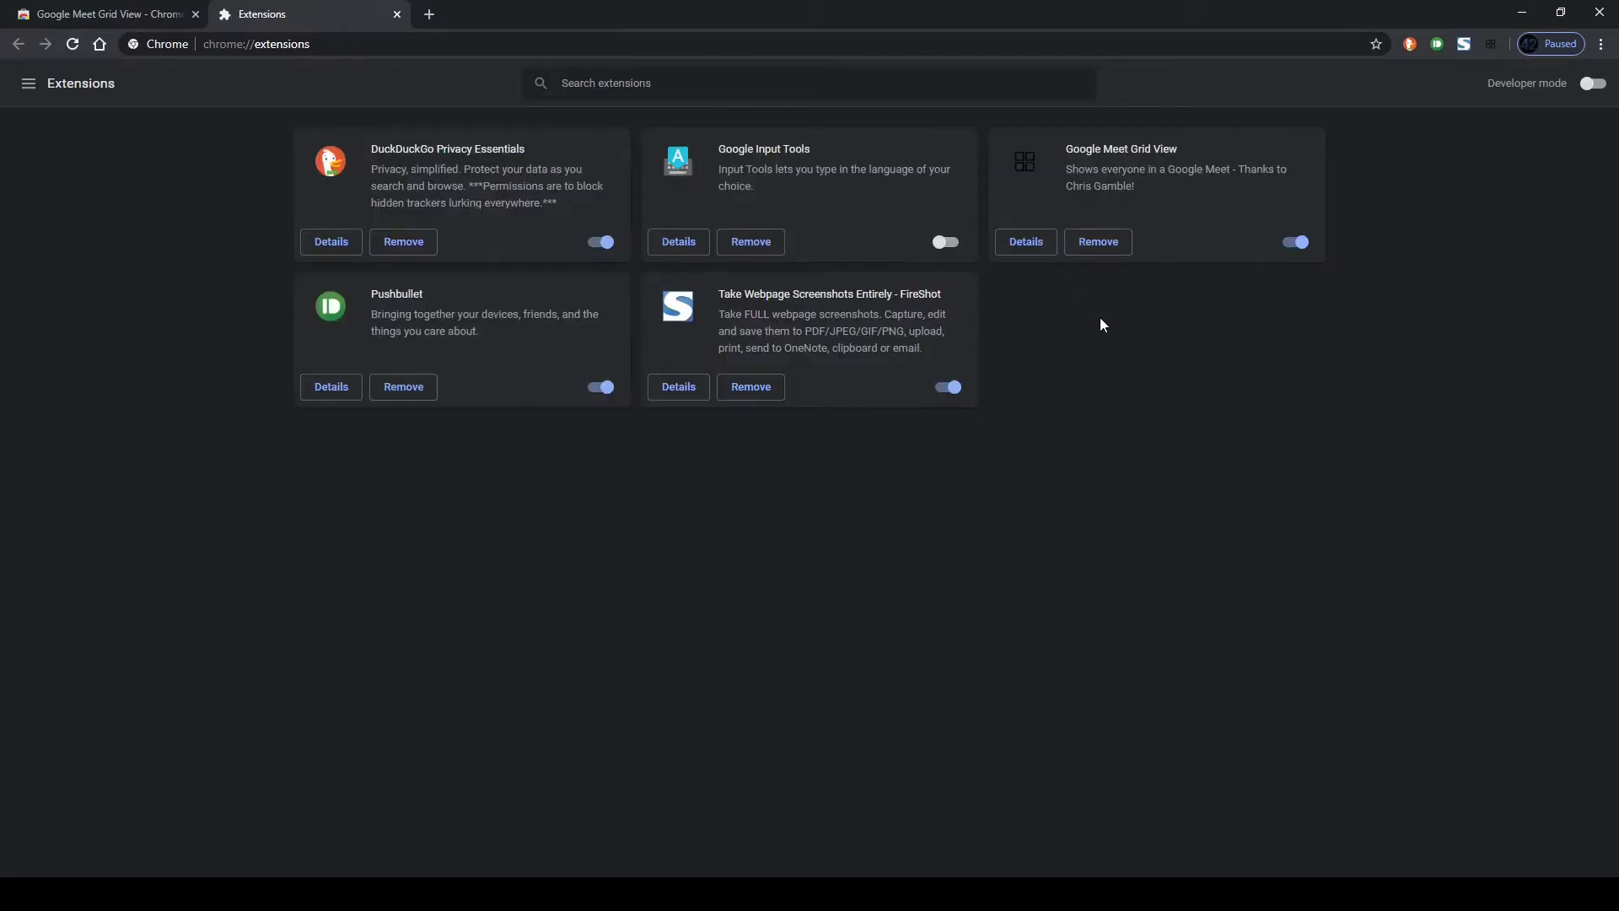
Turn on 'Allow in incognito' in the Google Meet Grid View extension details
{"action": "left_click", "coordinate": [1025, 247]}
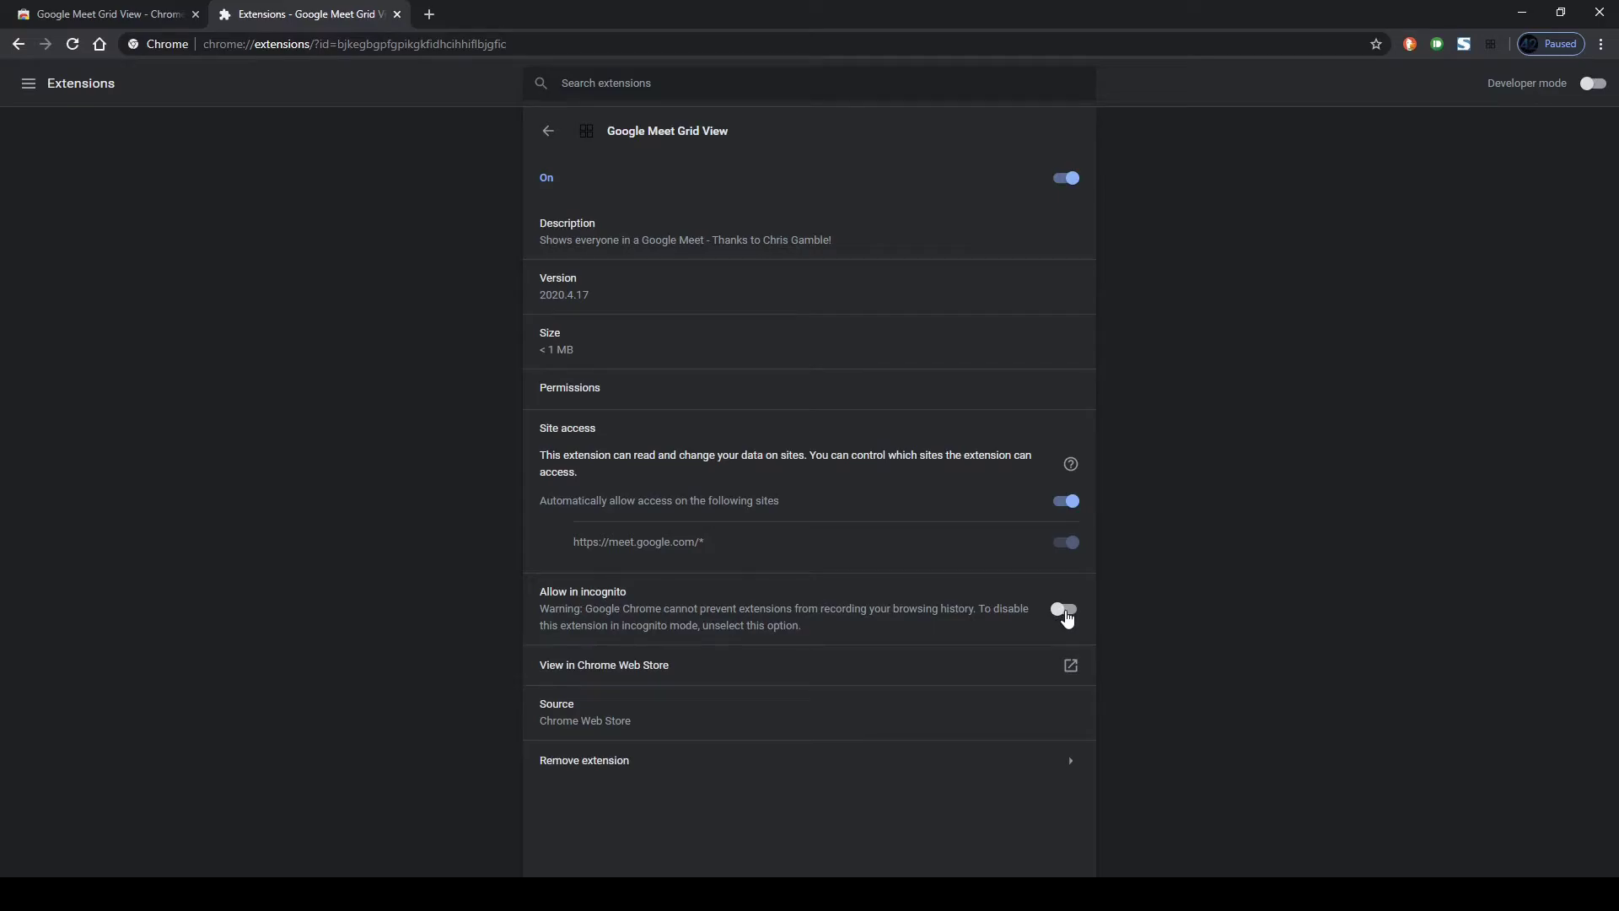
{"action": "left_click", "coordinate": [1065, 610]}
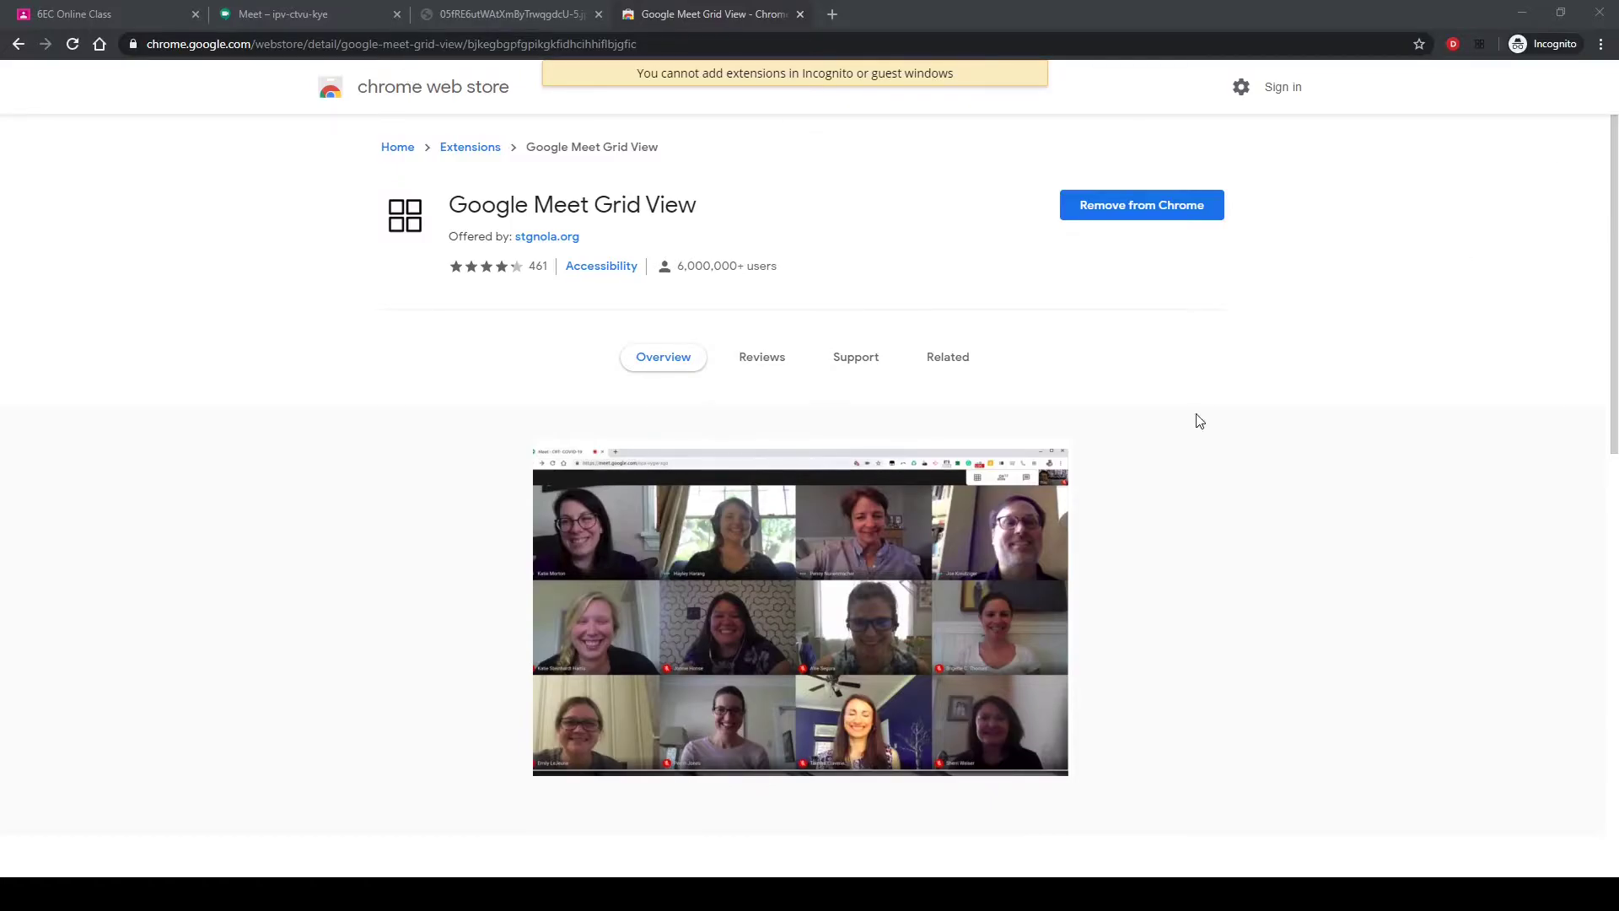
Leave the current Meet call and rate it five stars
{"action": "left_click", "coordinate": [557, 13]}
{"action": "left_click", "coordinate": [278, 16]}
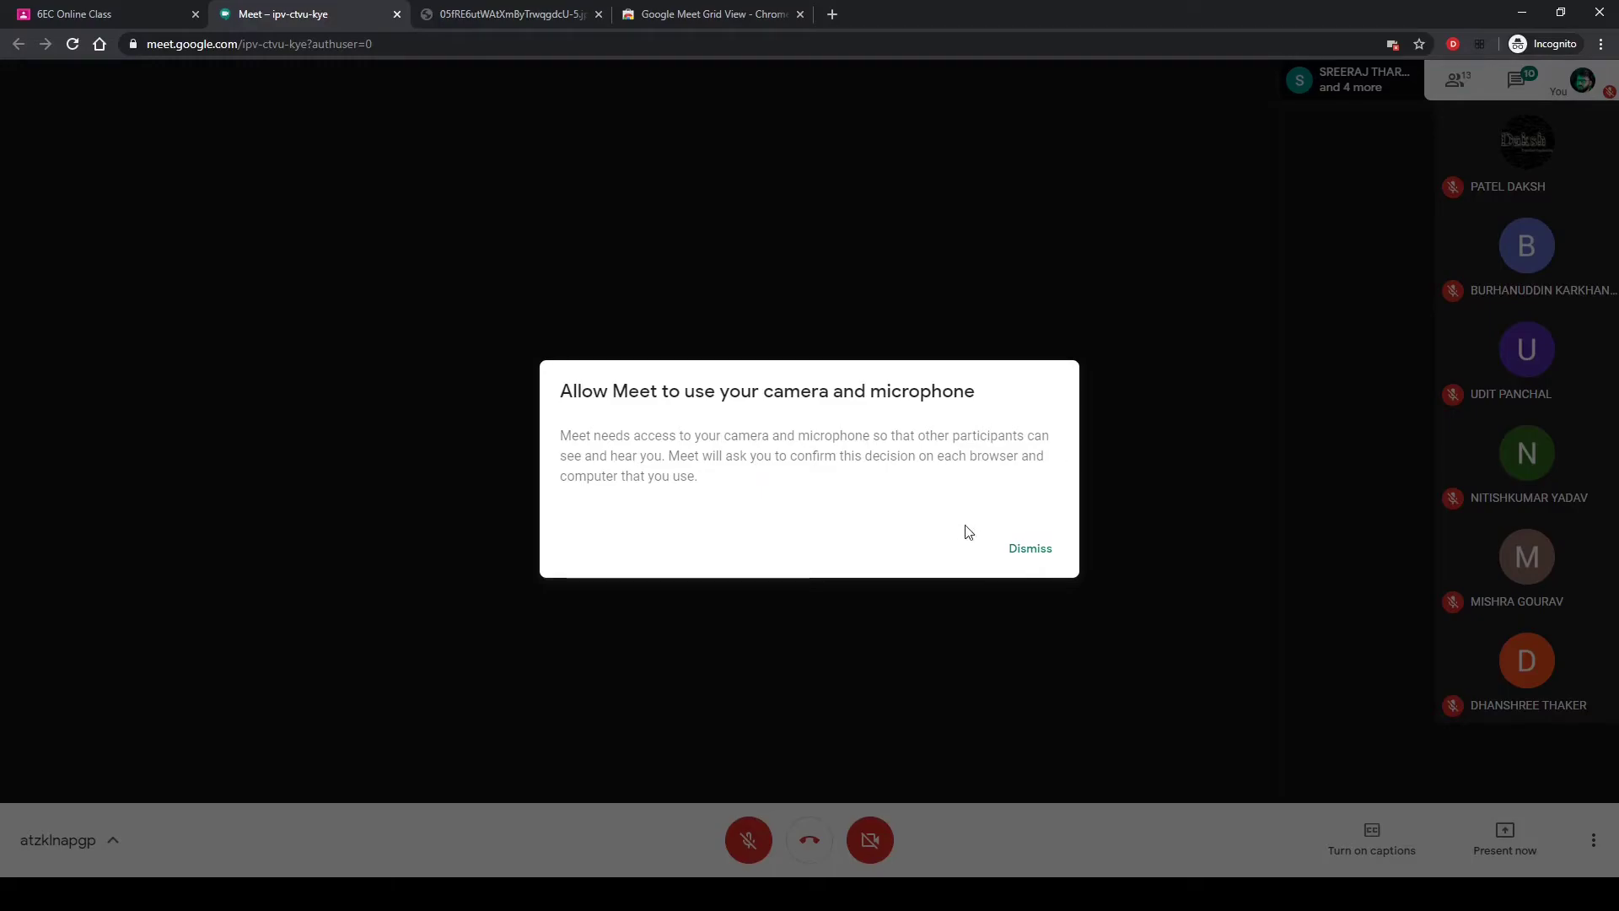
{"action": "left_click", "coordinate": [1032, 550]}
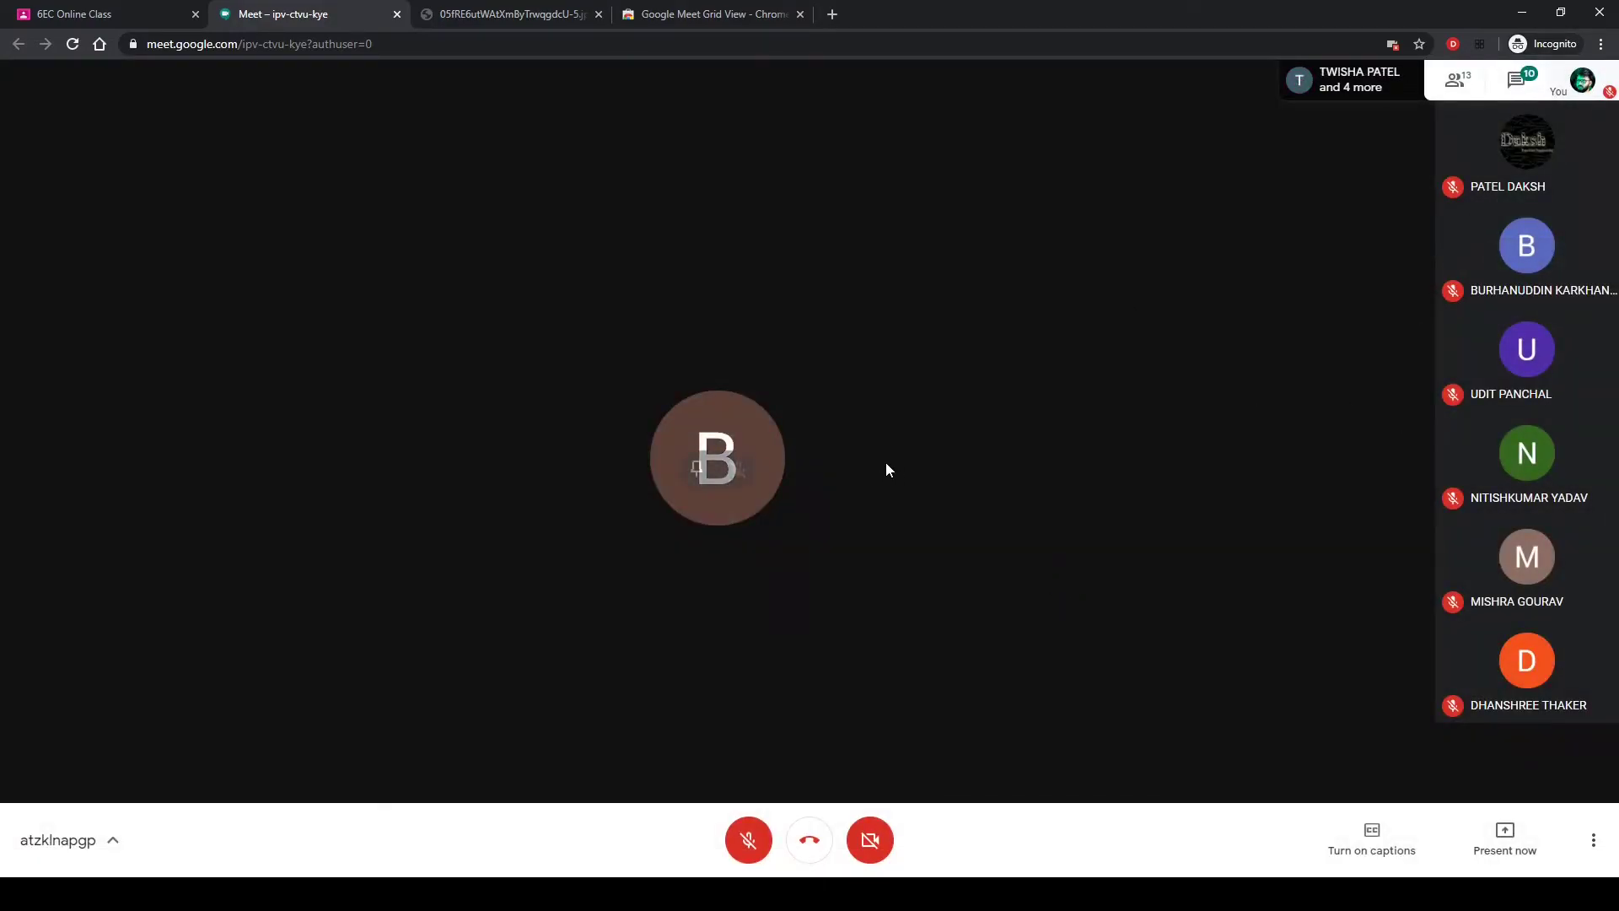
{"action": "left_click", "coordinate": [807, 846]}
{"action": "left_click", "coordinate": [915, 361]}
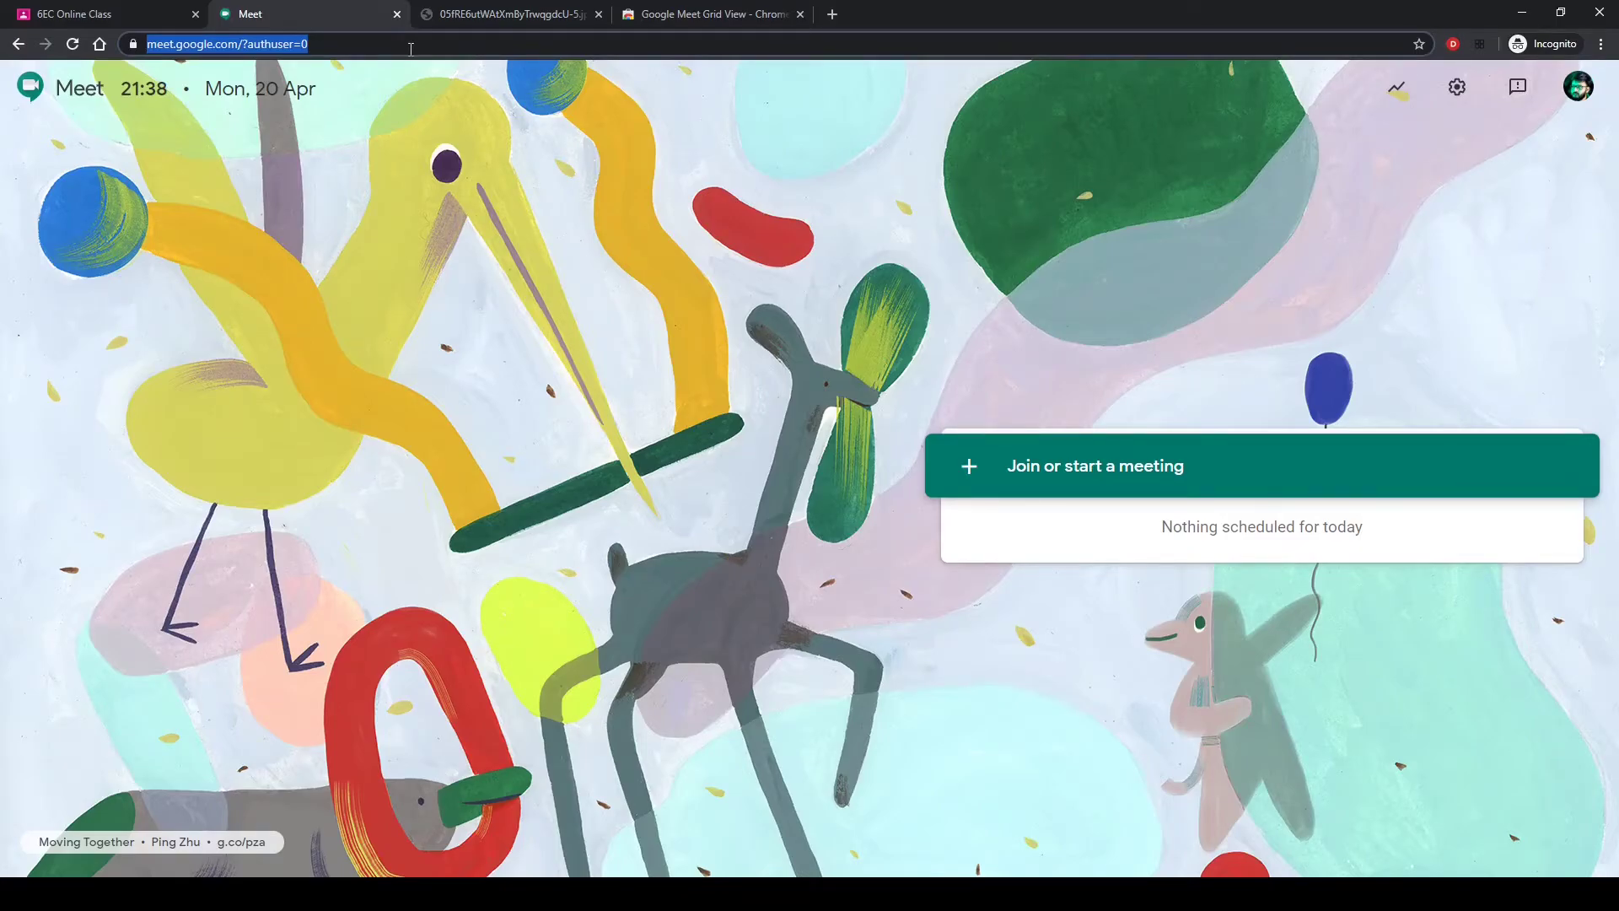
{"action": "key", "text": "End"}
{"action": "key", "text": "BackSpace"}
{"action": "key", "text": "BackSpace"}
{"action": "key", "text": "BackSpace"}
{"action": "key", "text": "BackSpace"}
{"action": "key", "text": "BackSpace"}
{"action": "key", "text": "BackSpace"}
{"action": "key", "text": "BackSpace"}
{"action": "key", "text": "BackSpace"}
{"action": "key", "text": "BackSpace"}
{"action": "key", "text": "BackSpace"}
{"action": "key", "text": "BackSpace"}
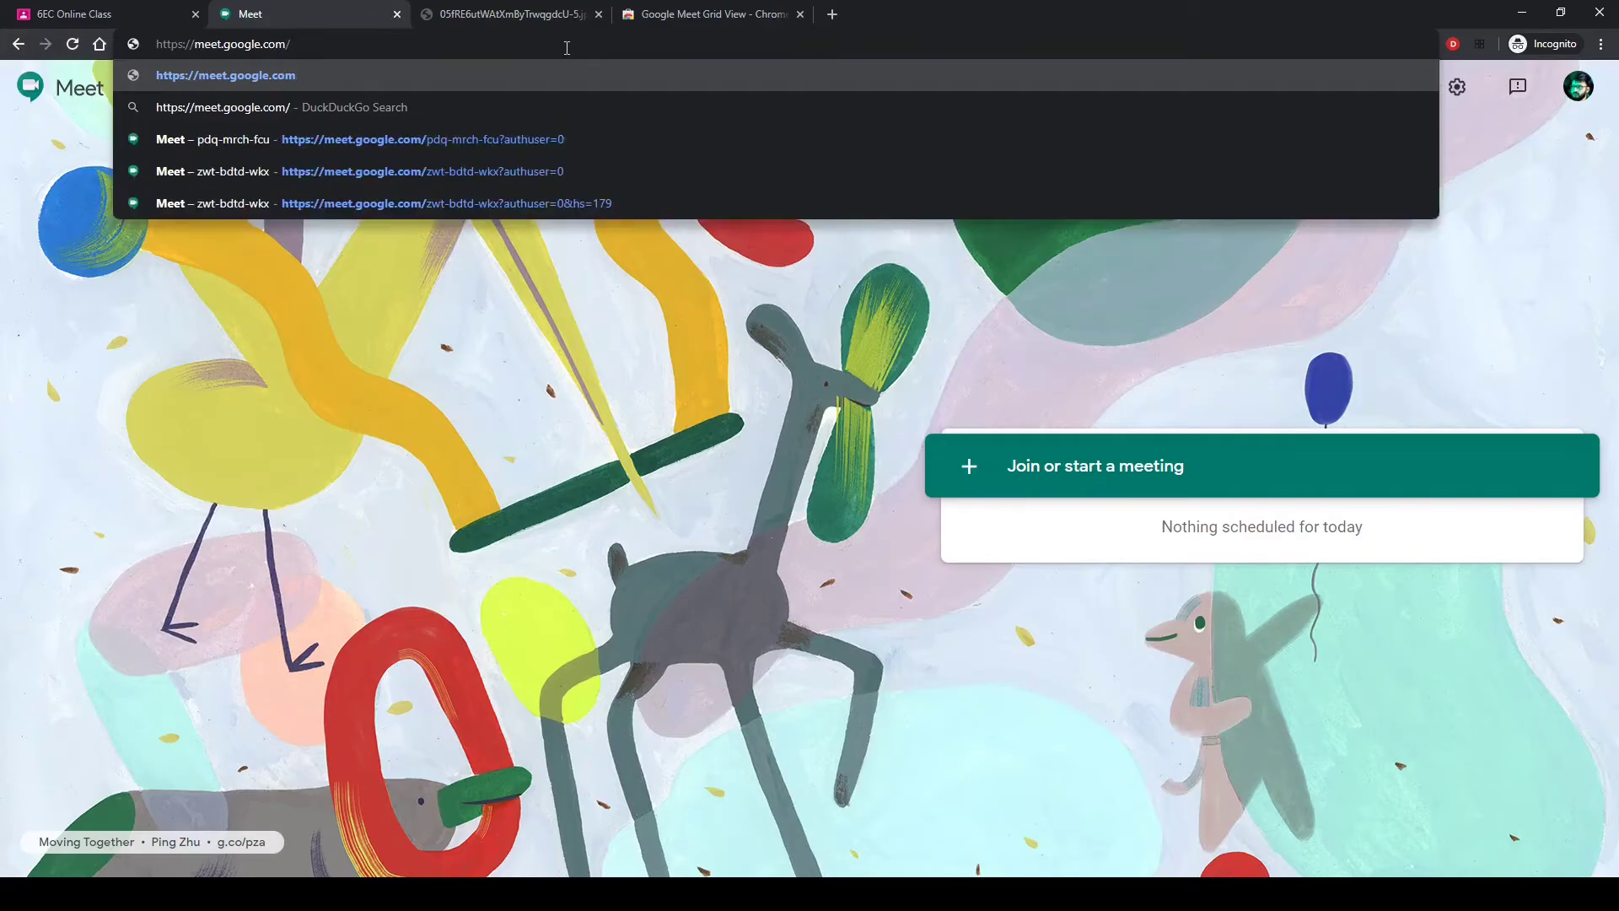
{"action": "type", "text": "ipv-vt"}
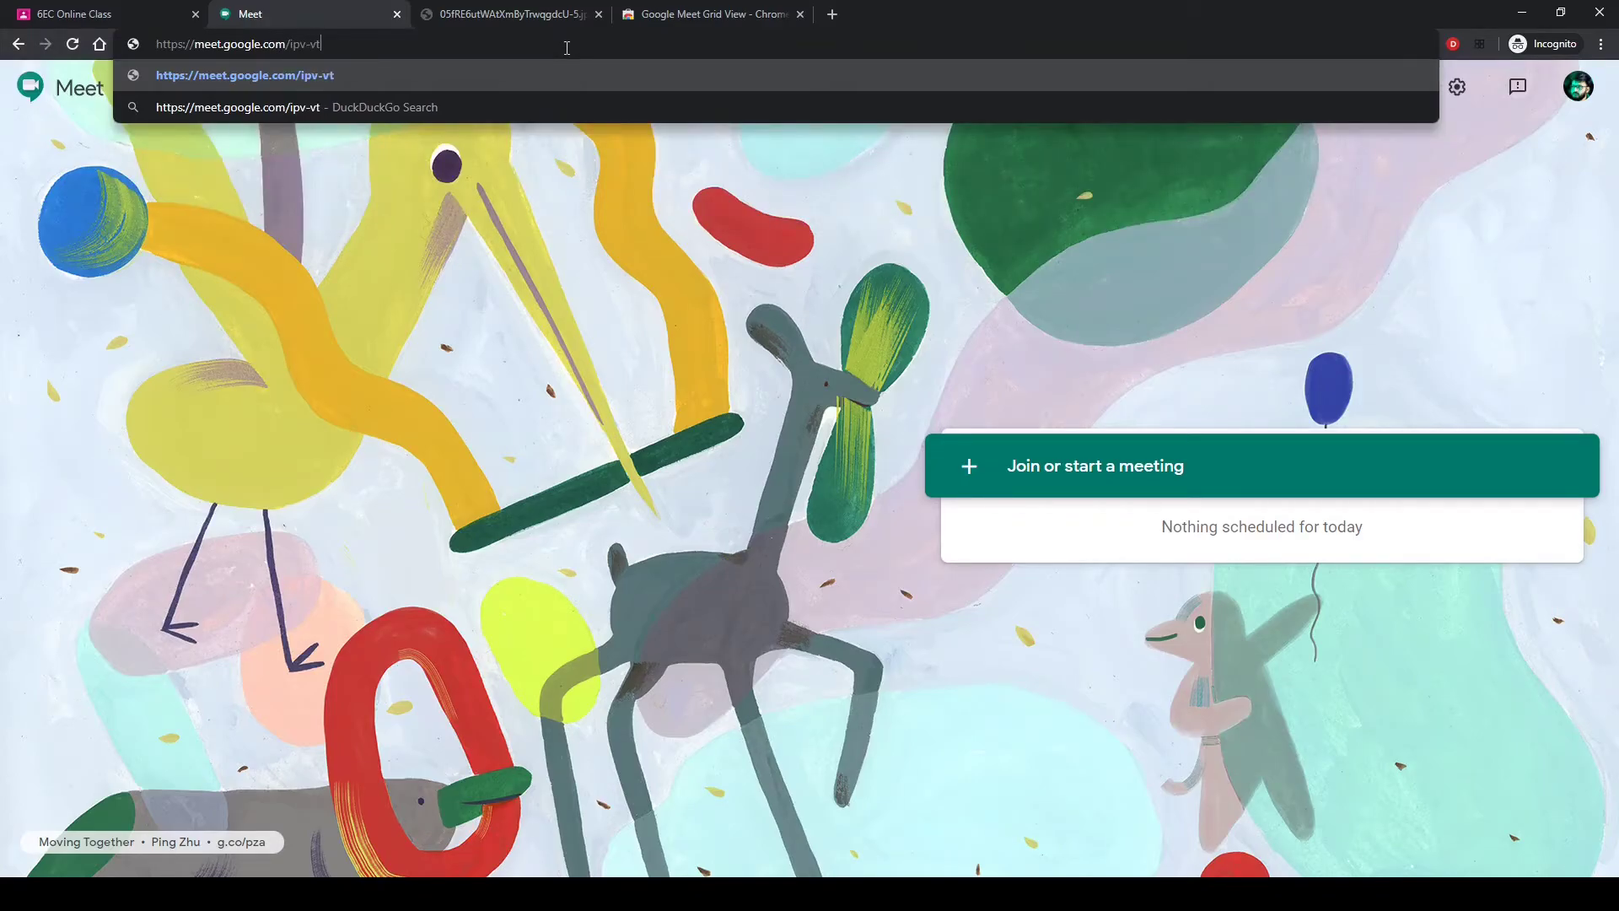
{"action": "key", "text": "BackSpace"}
{"action": "key", "text": "BackSpace"}
{"action": "type", "text": "ctvu-kye"}
{"action": "key", "text": "Return"}
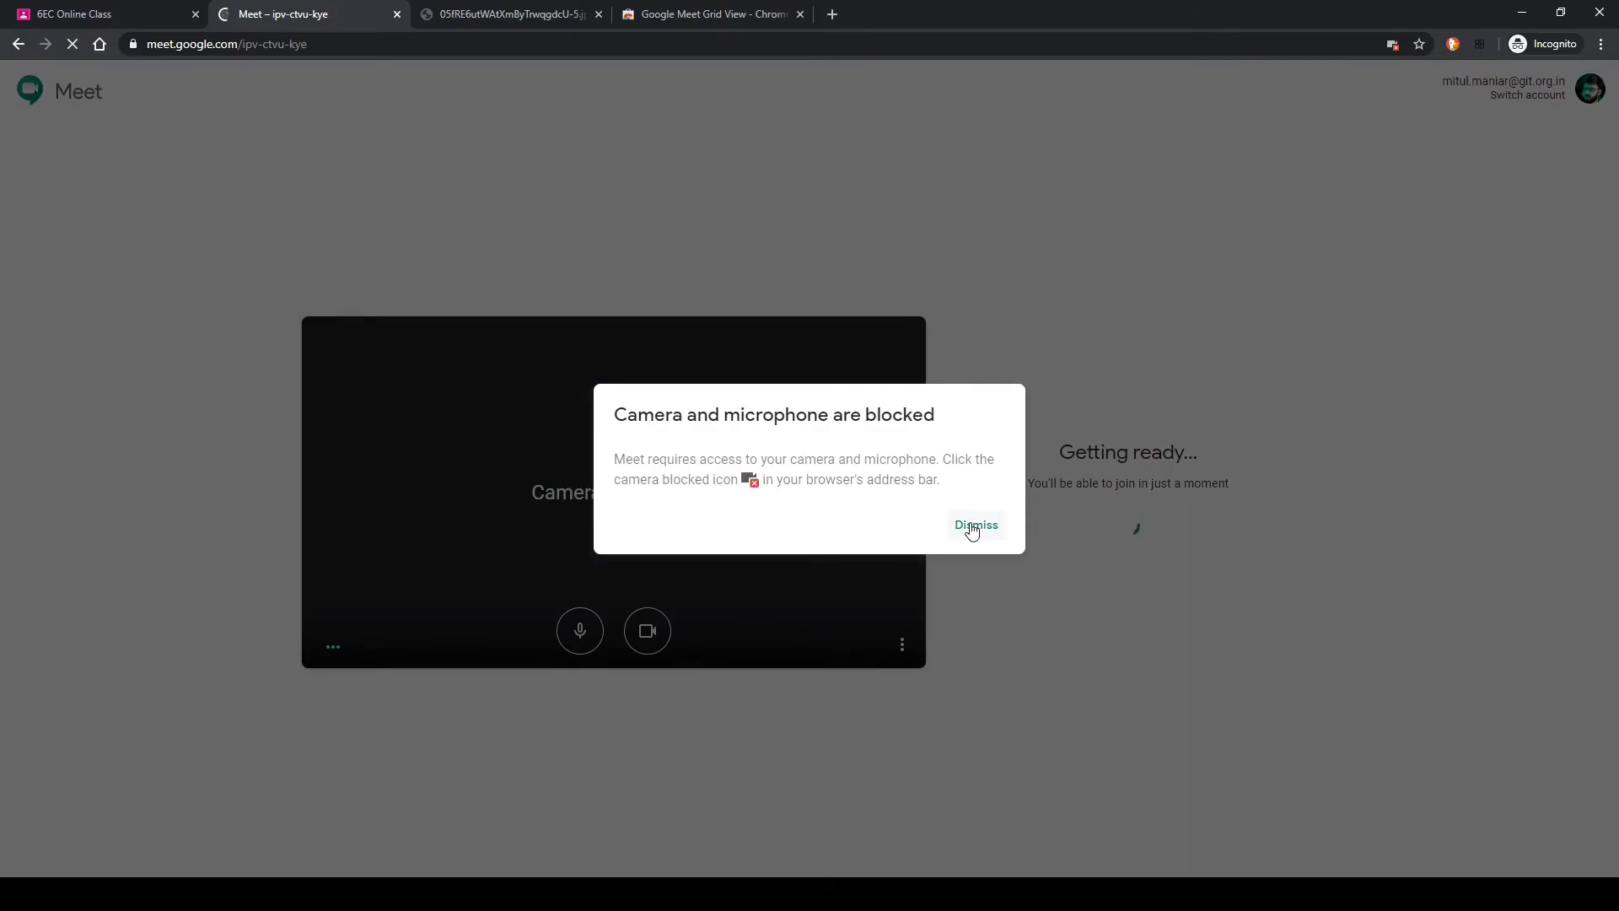
Dismiss both camera permission notices on the ipv-ctvu-kye pre-join screen
{"action": "left_click", "coordinate": [971, 528]}
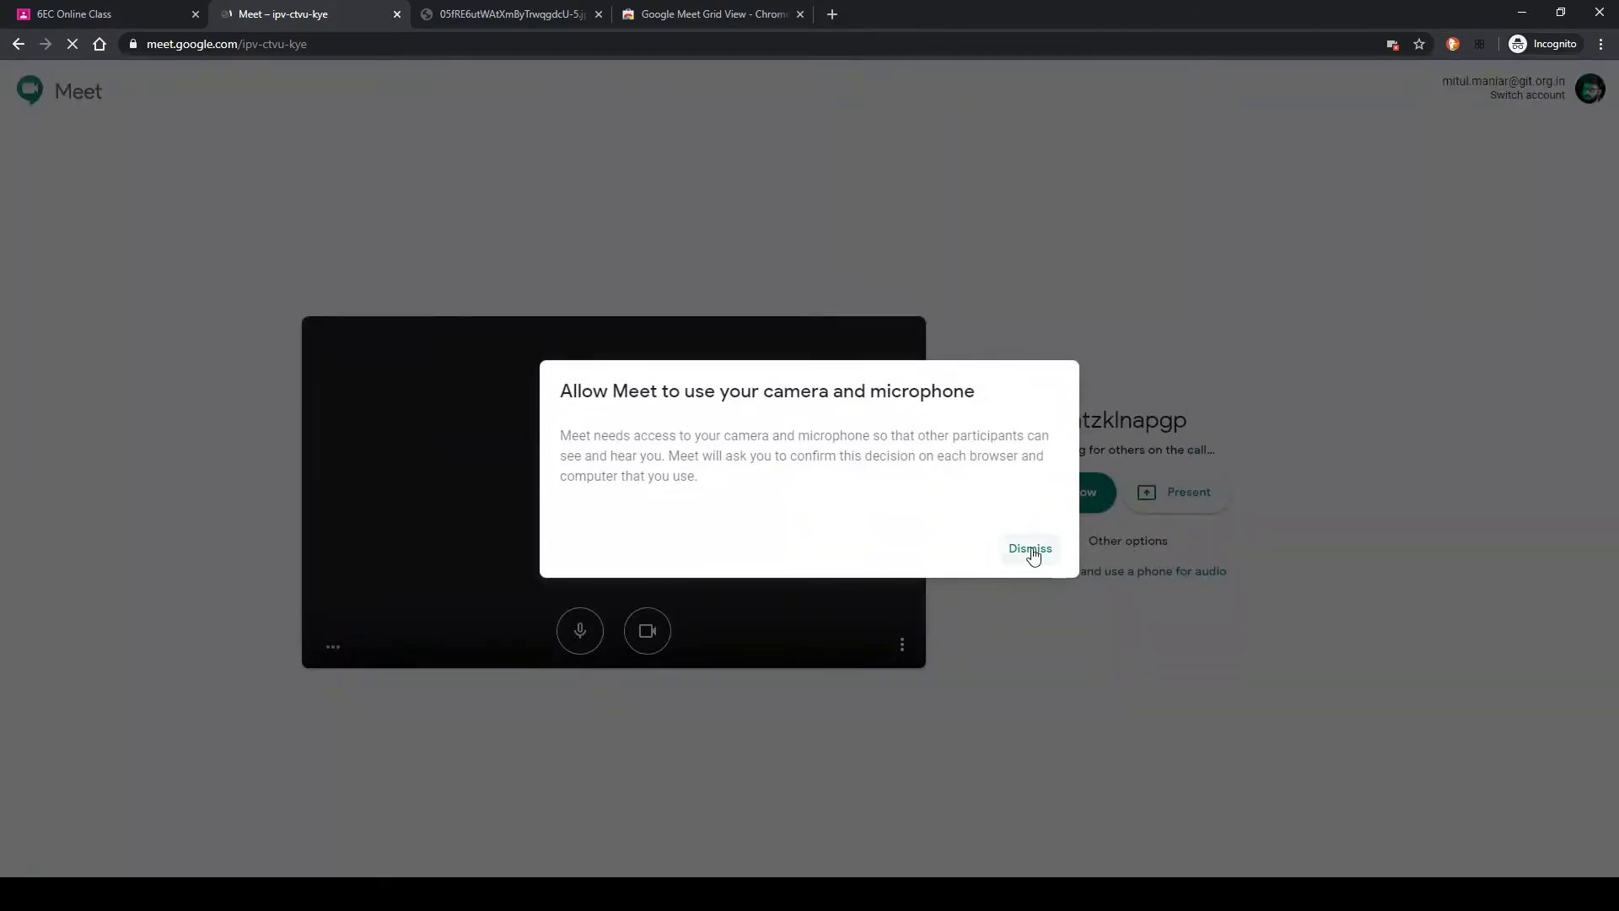
{"action": "left_click", "coordinate": [1046, 533]}
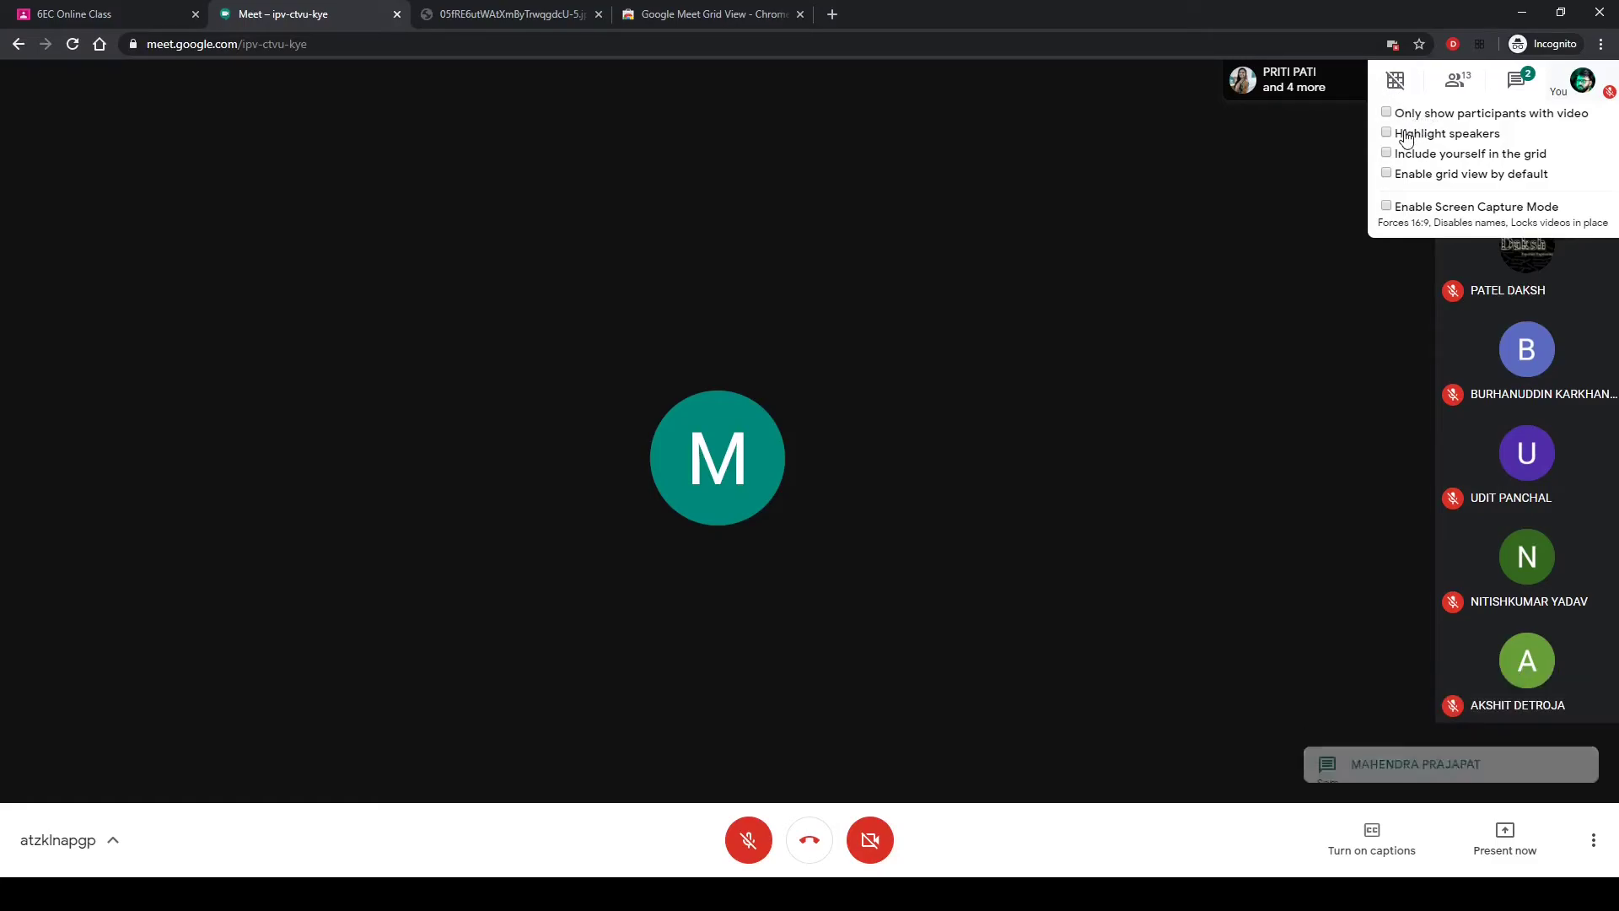
Enable default grid view, switch the call to grid, and turn off self-tile and speaker highlighting
{"action": "left_click", "coordinate": [1386, 174]}
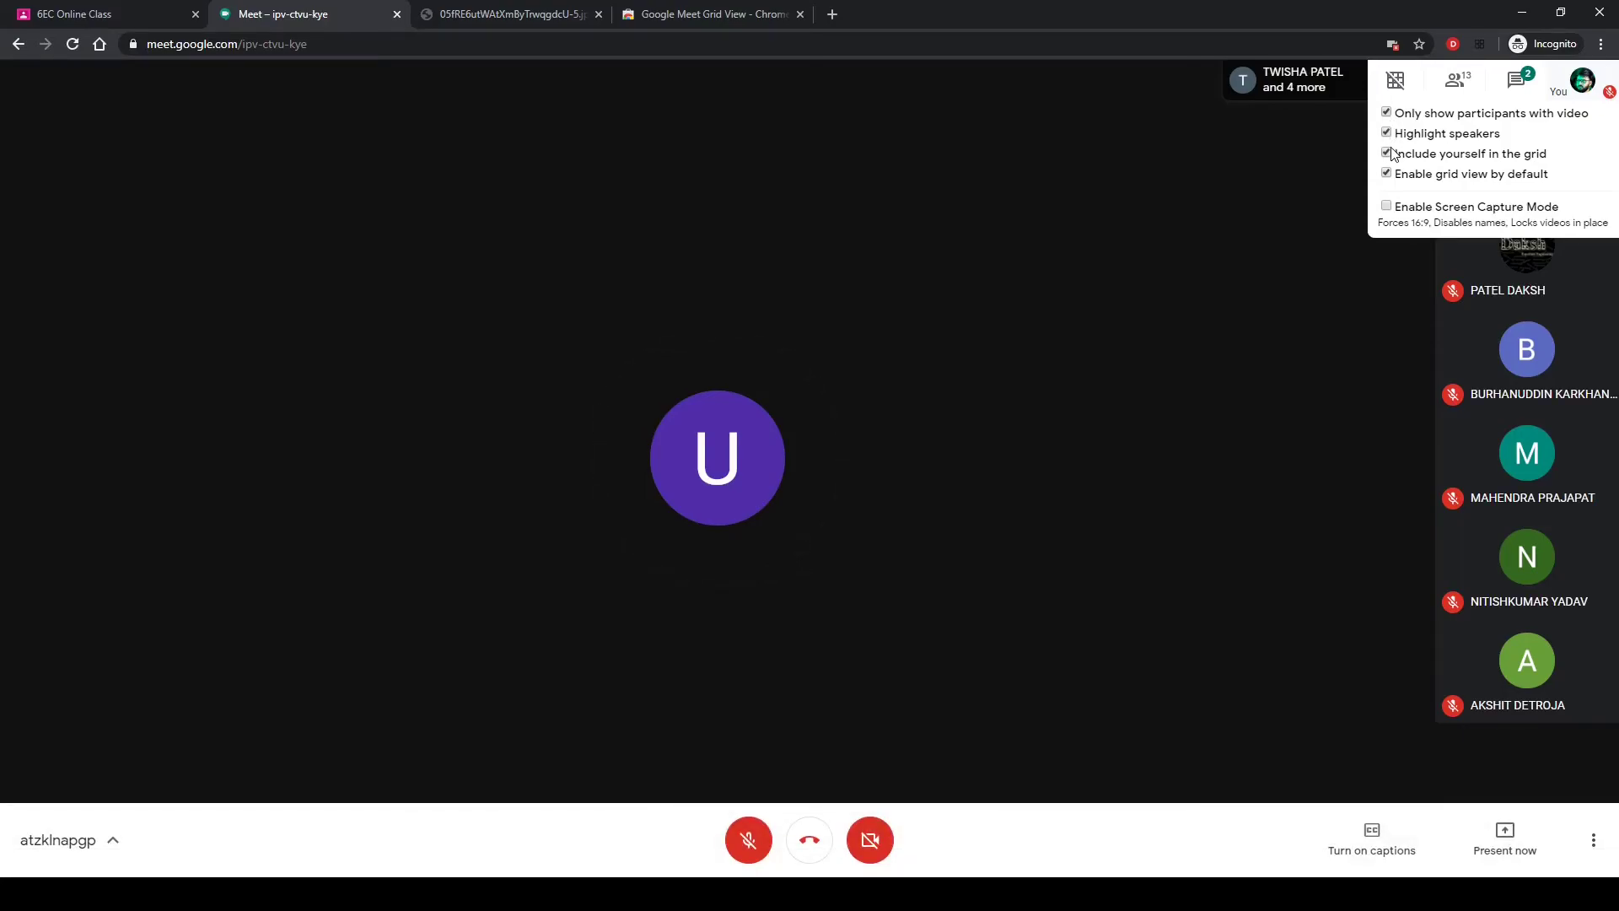
{"action": "left_click", "coordinate": [1387, 153]}
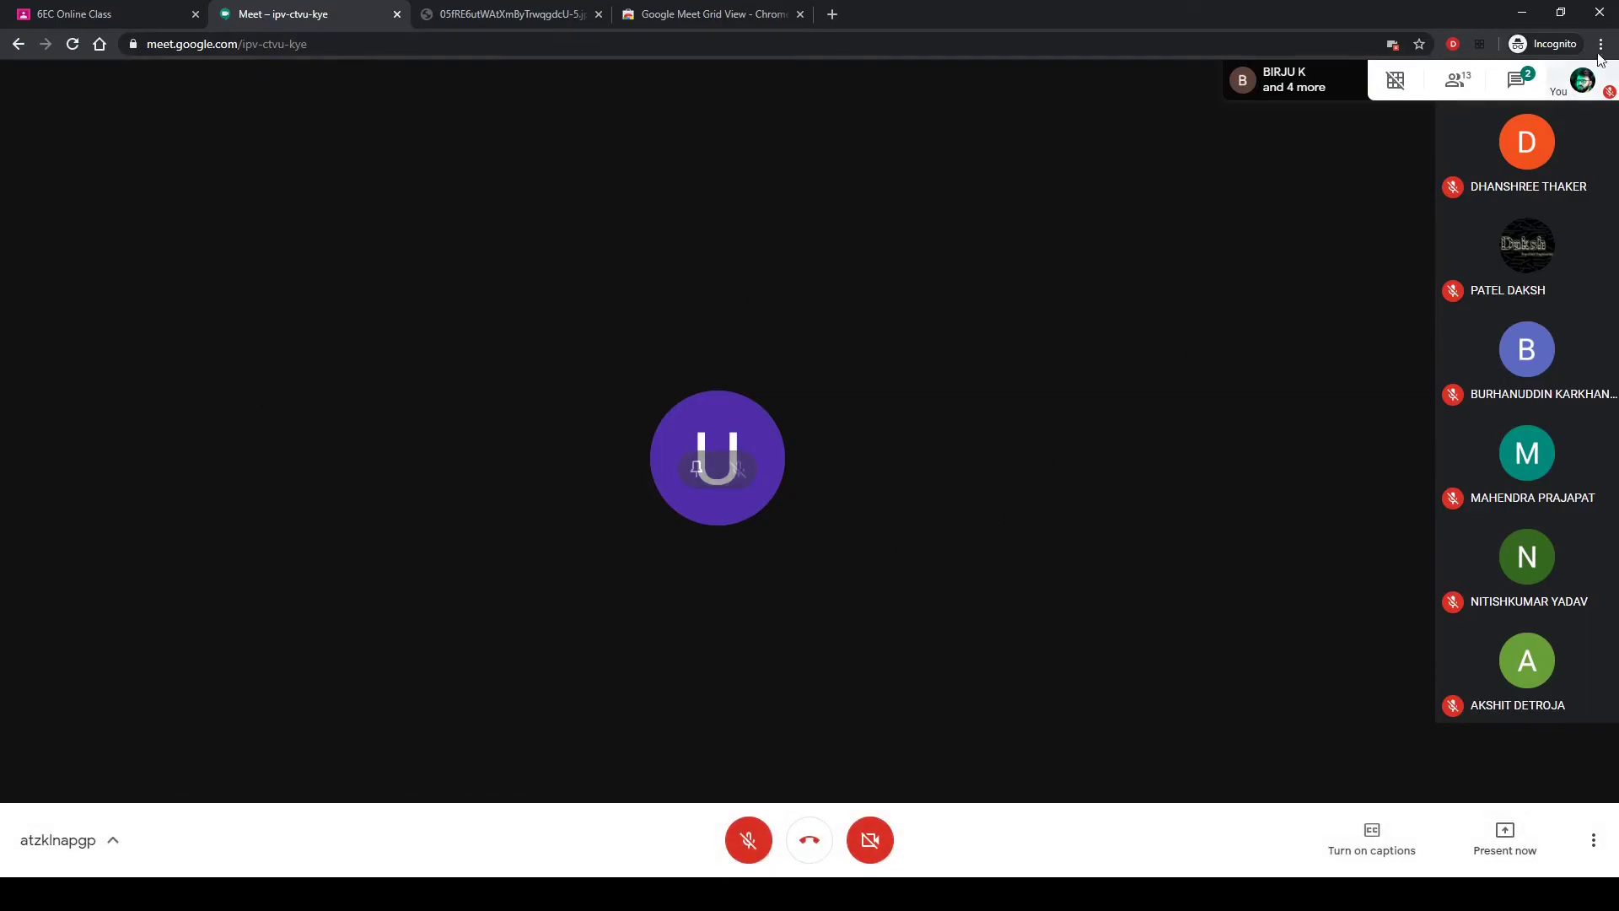
{"action": "left_click", "coordinate": [1395, 82]}
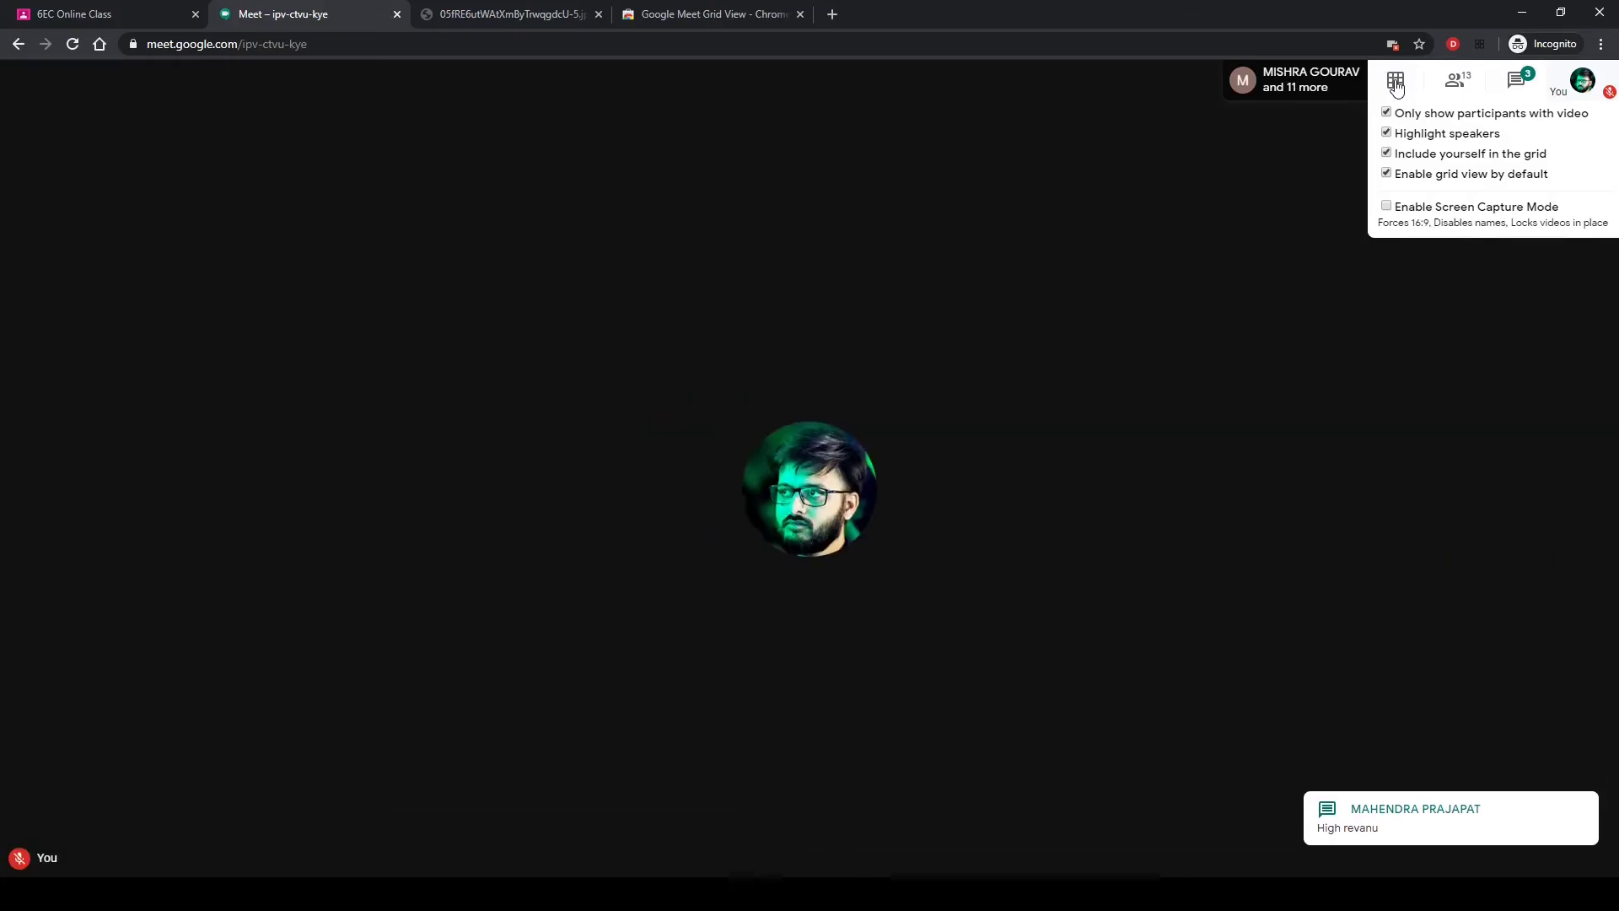
{"action": "left_click", "coordinate": [1388, 155]}
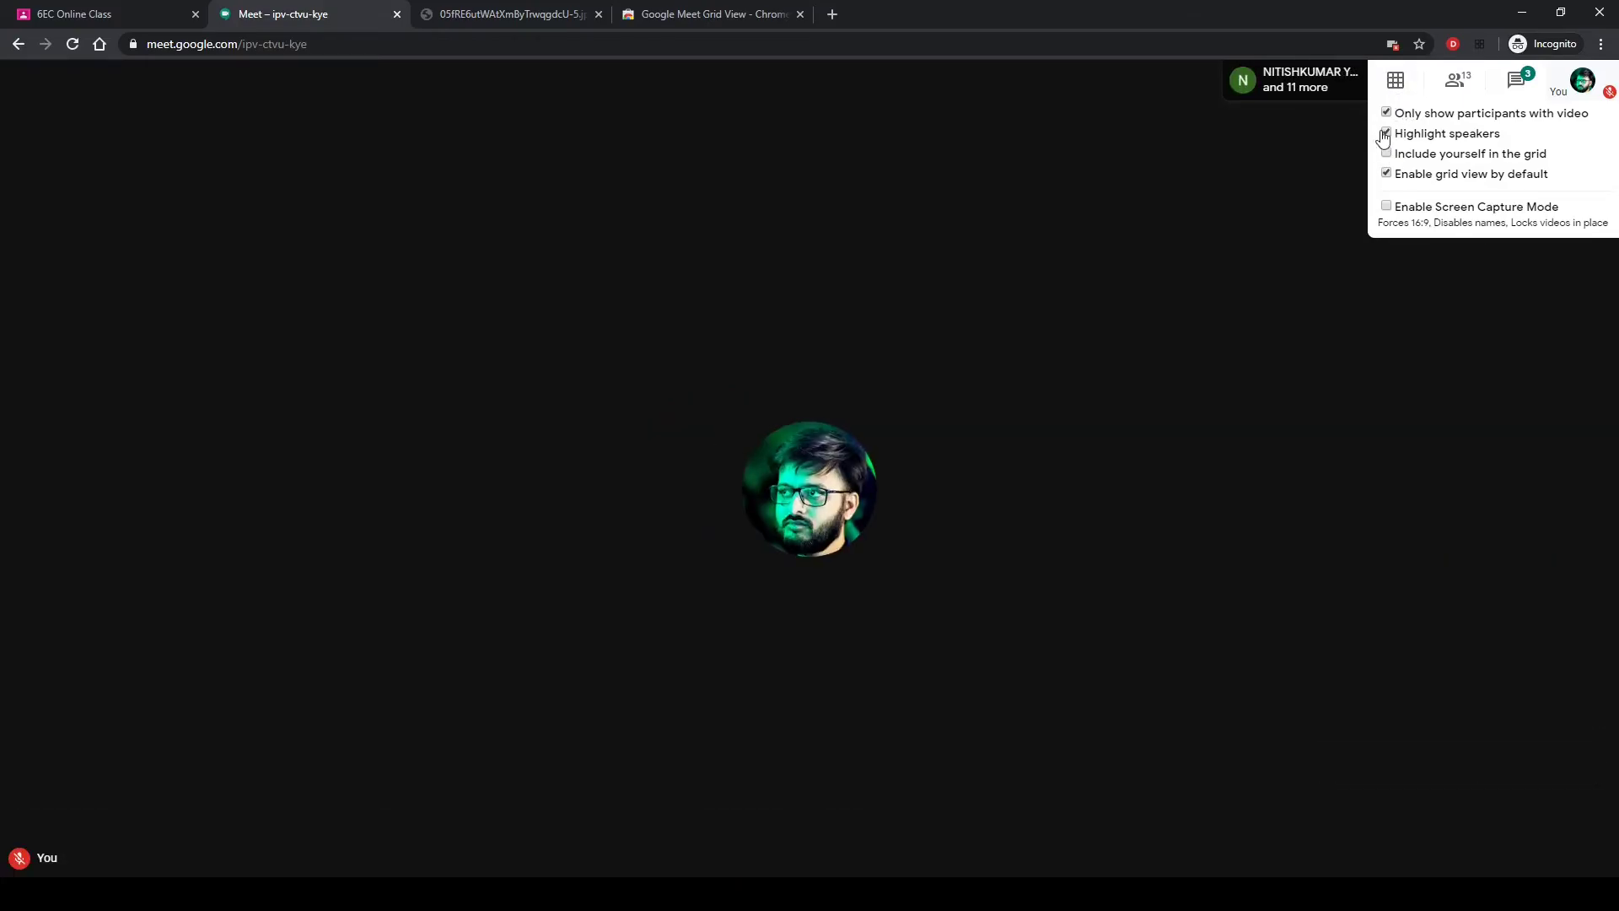
{"action": "left_click", "coordinate": [1387, 133]}
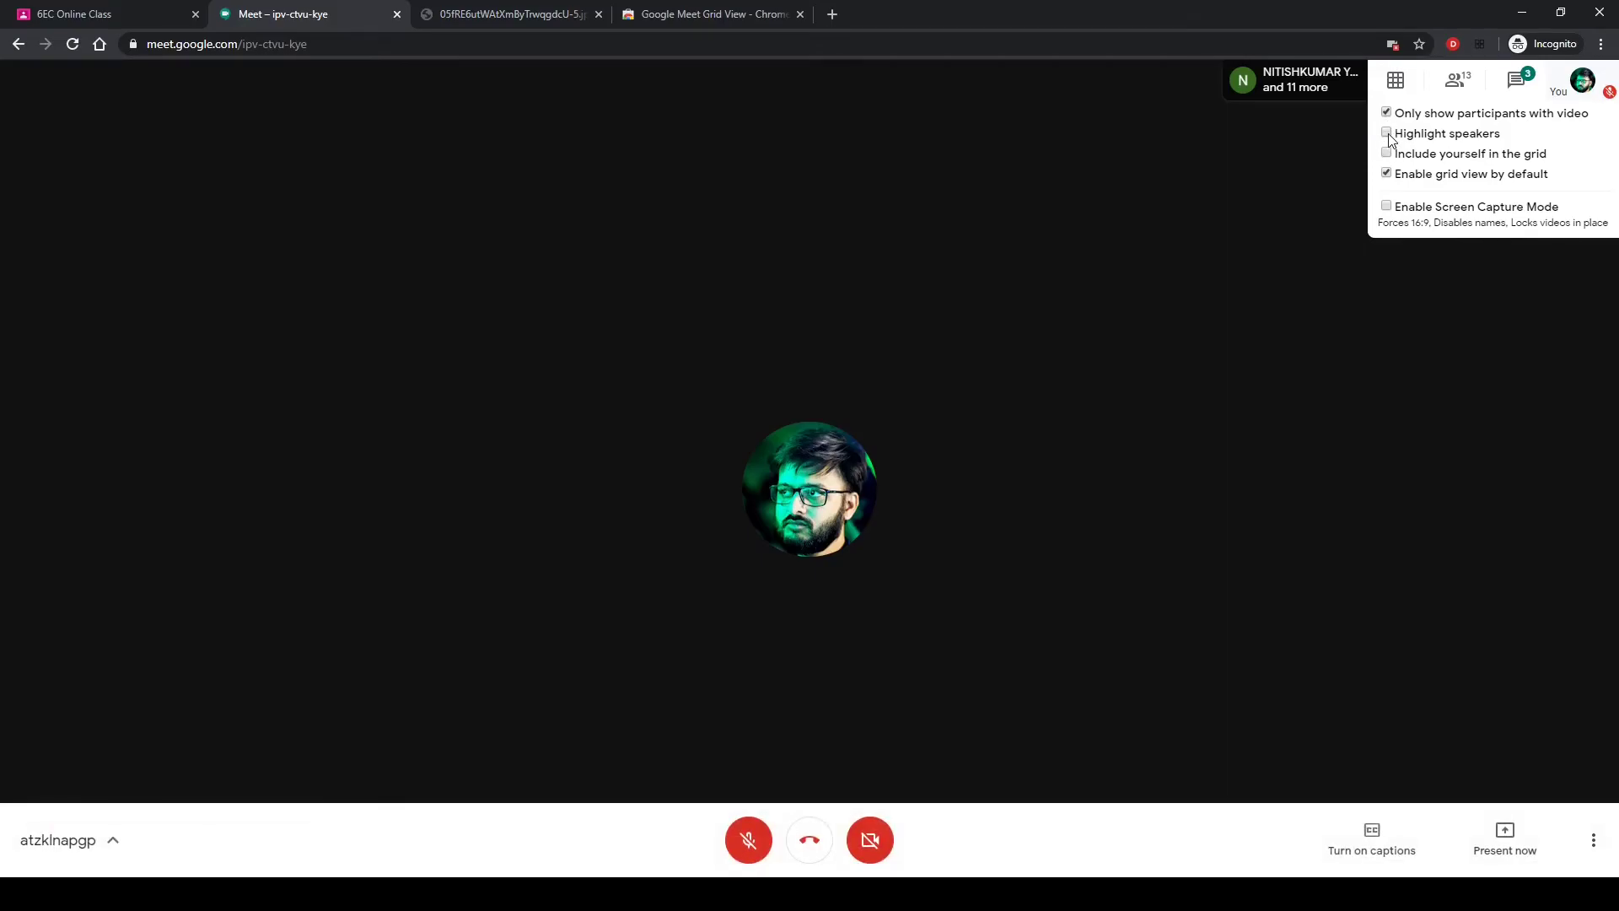
{"action": "left_click", "coordinate": [1387, 113]}
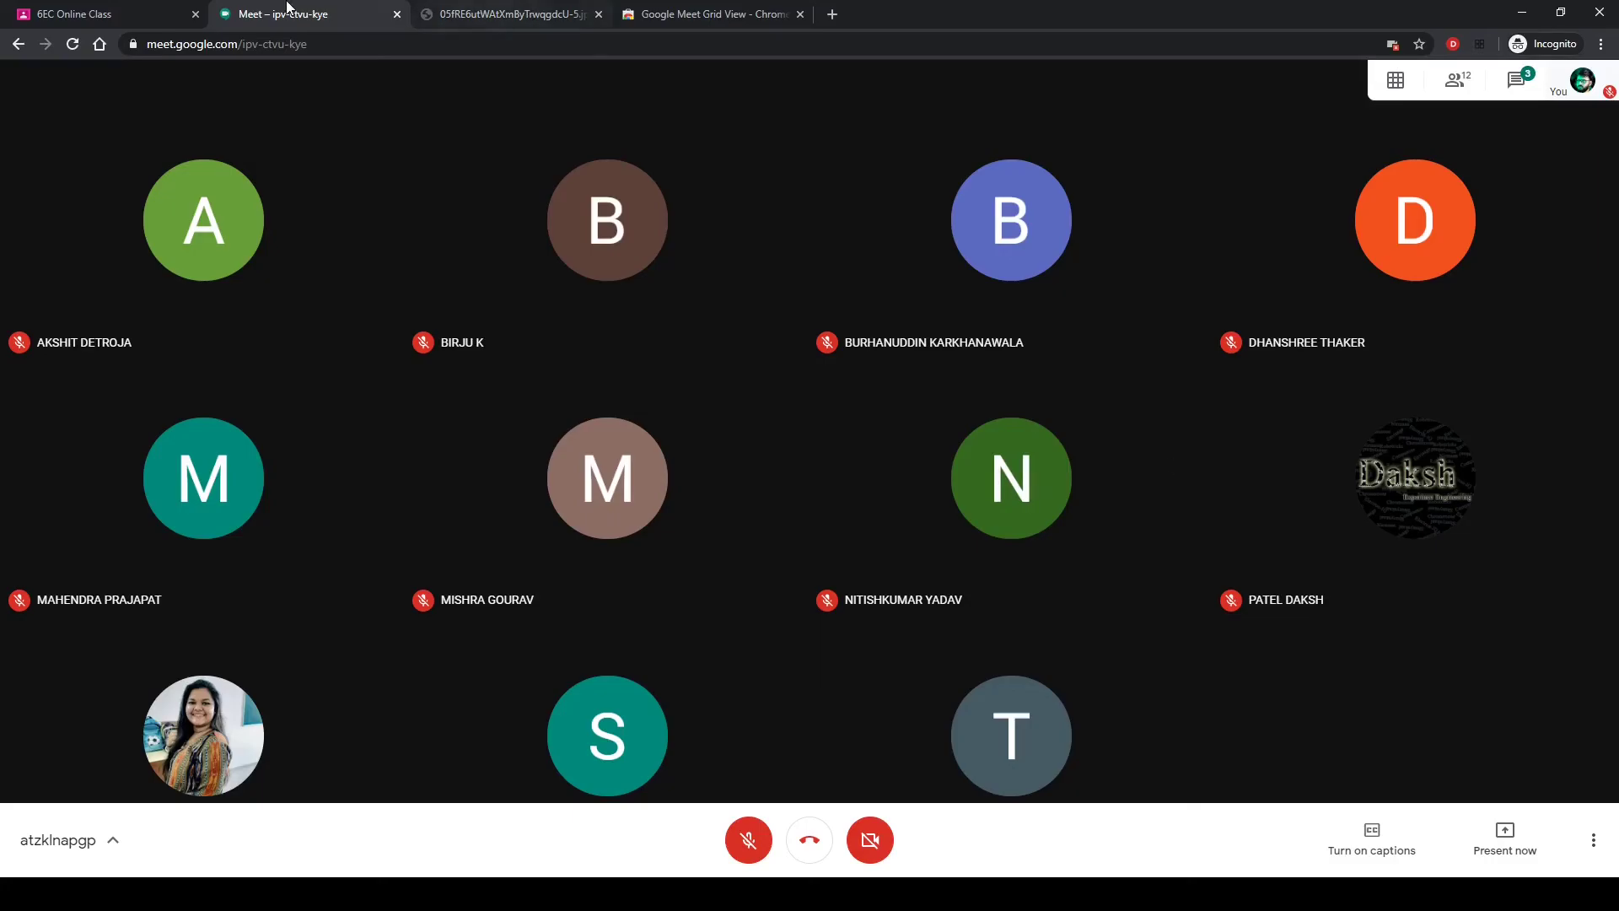
{"action": "left_click", "coordinate": [489, 14]}
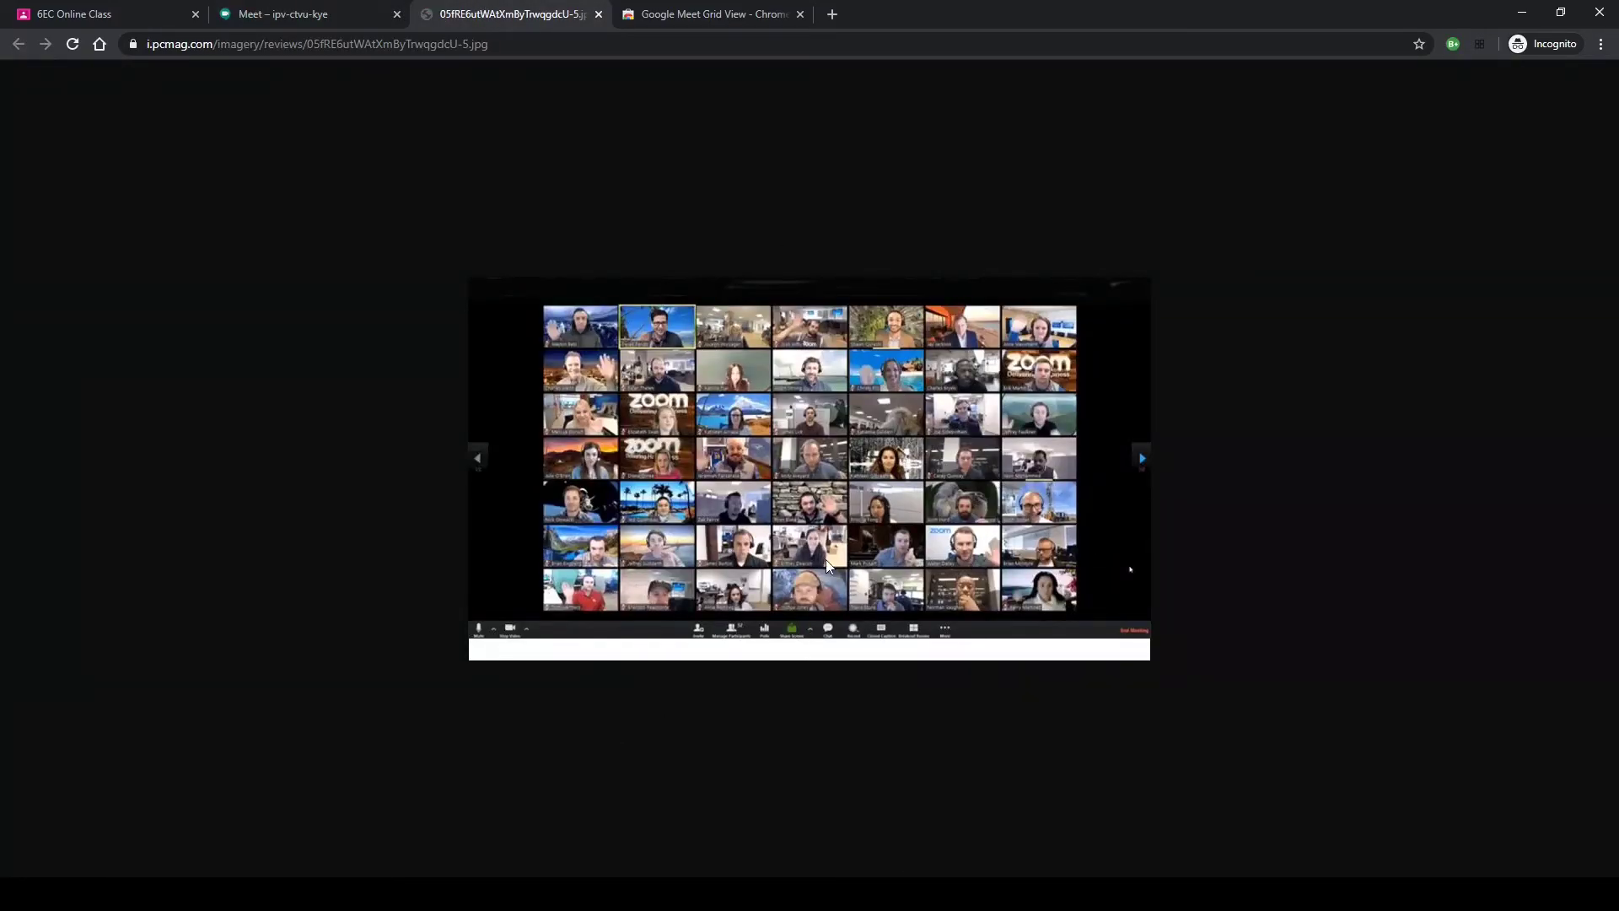
{"action": "left_click", "coordinate": [283, 23]}
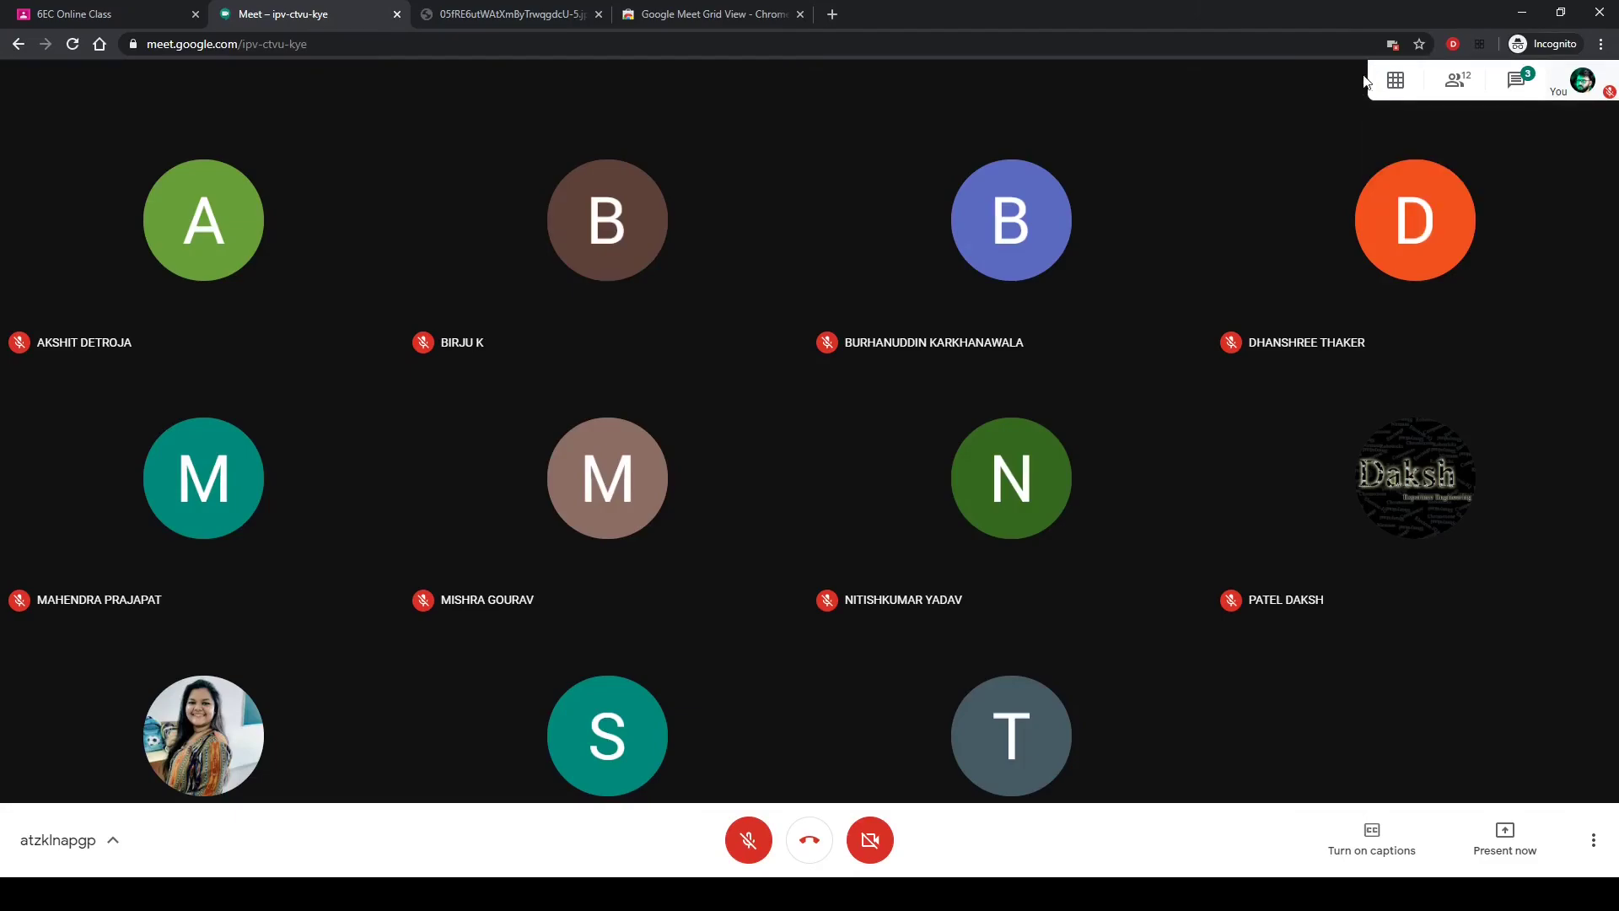
{"action": "mouse_move", "coordinate": [1395, 80]}
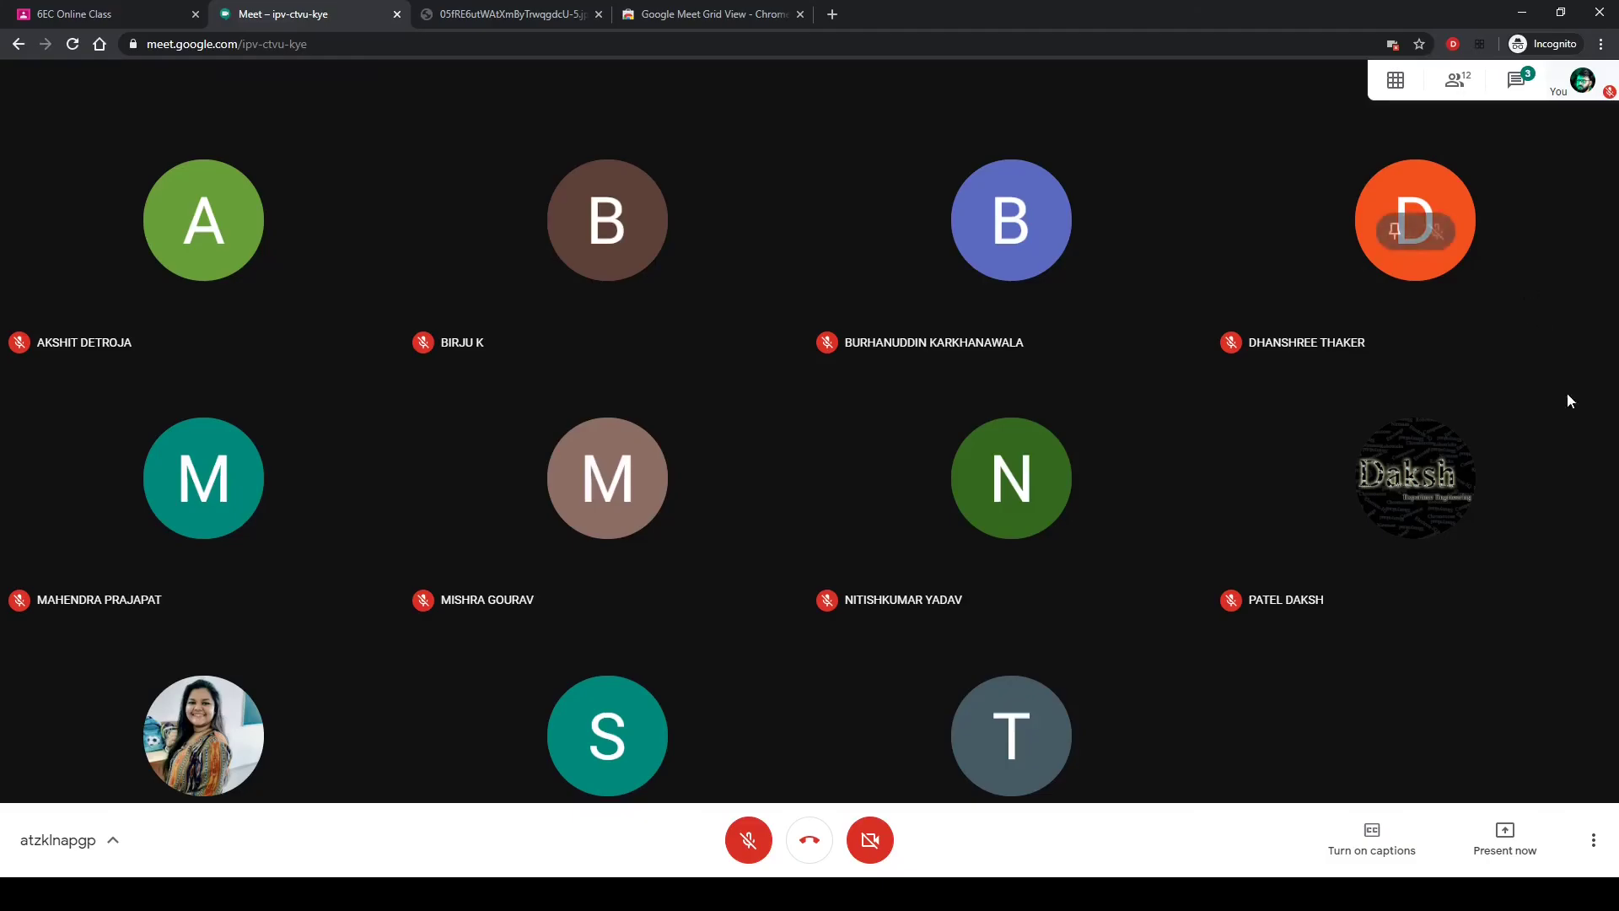